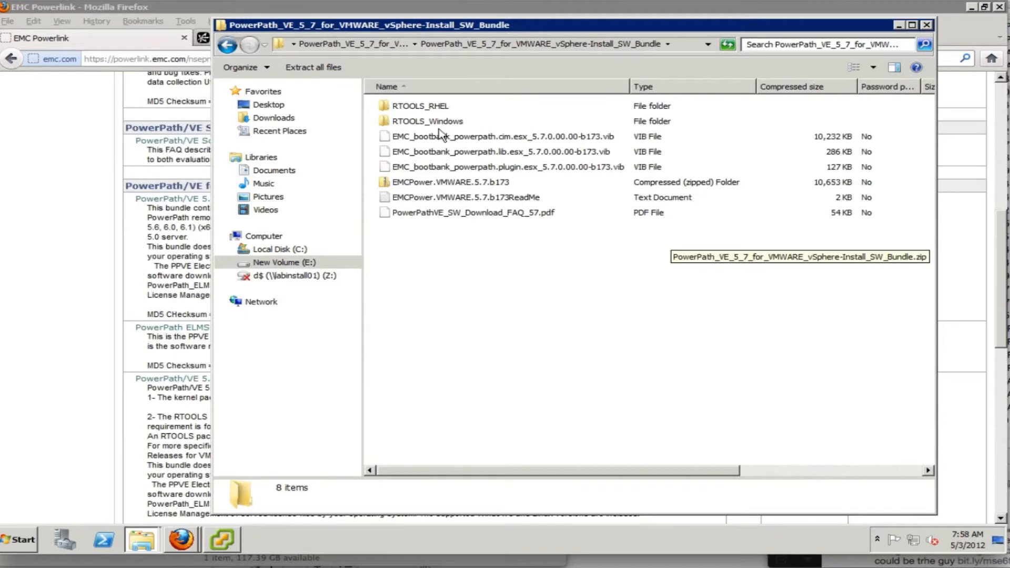
Copy EMCPower.VMWARE.5.7.b173 from the PowerPath bundle into the Install folder on drive E and select the copy there
click(447, 108)
click(456, 123)
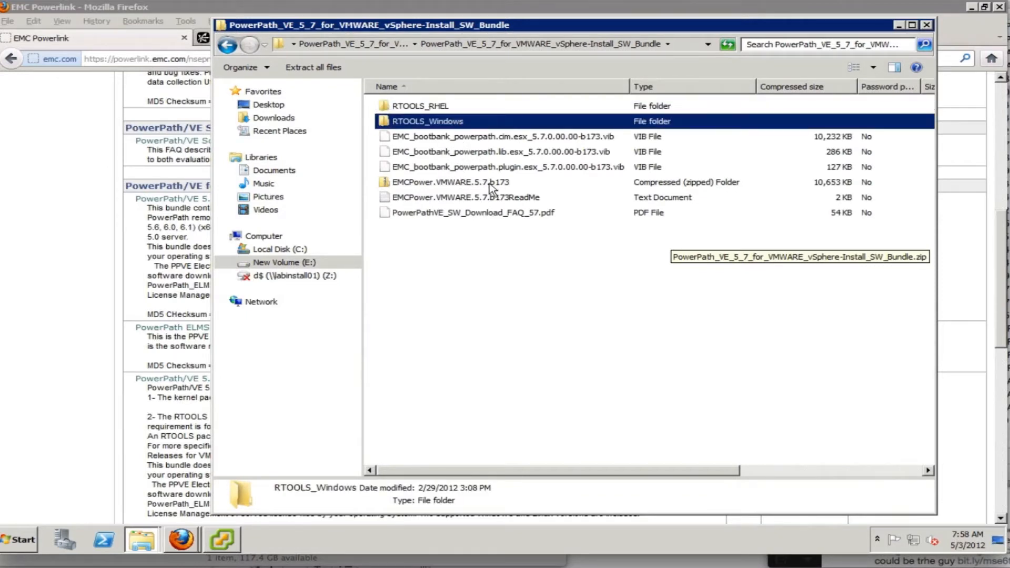
click(515, 184)
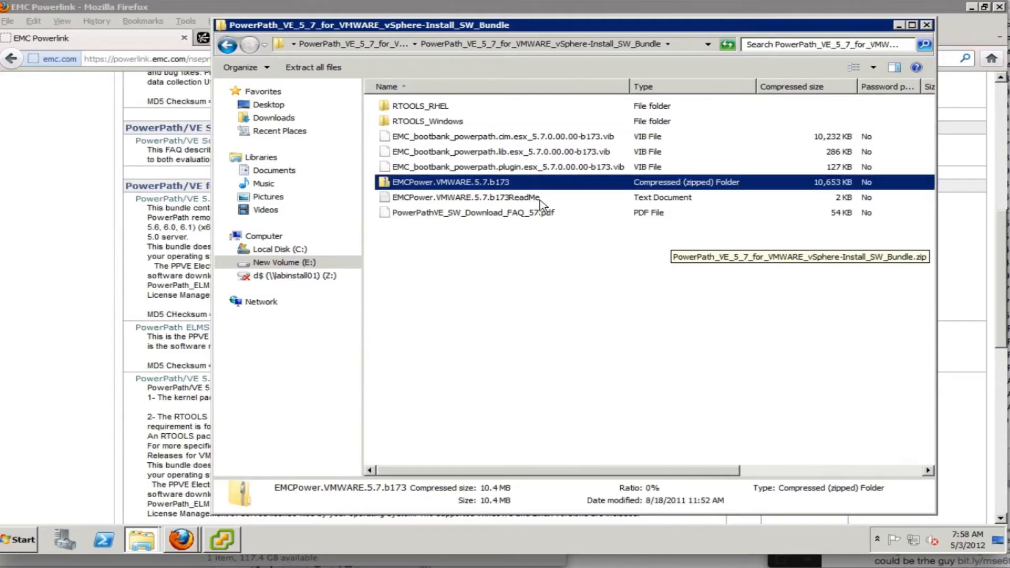
click(231, 262)
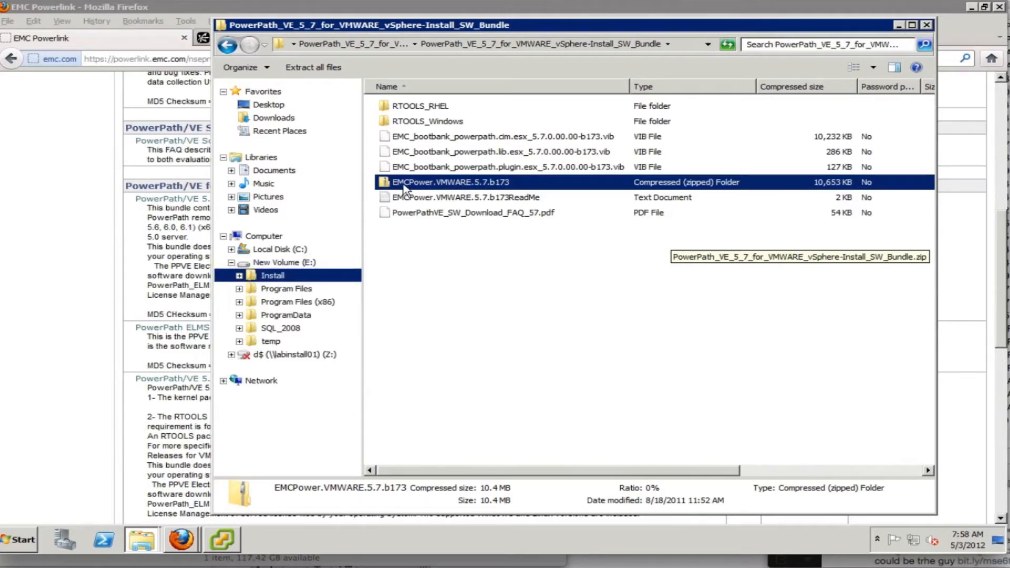
drag(404, 188, 288, 275)
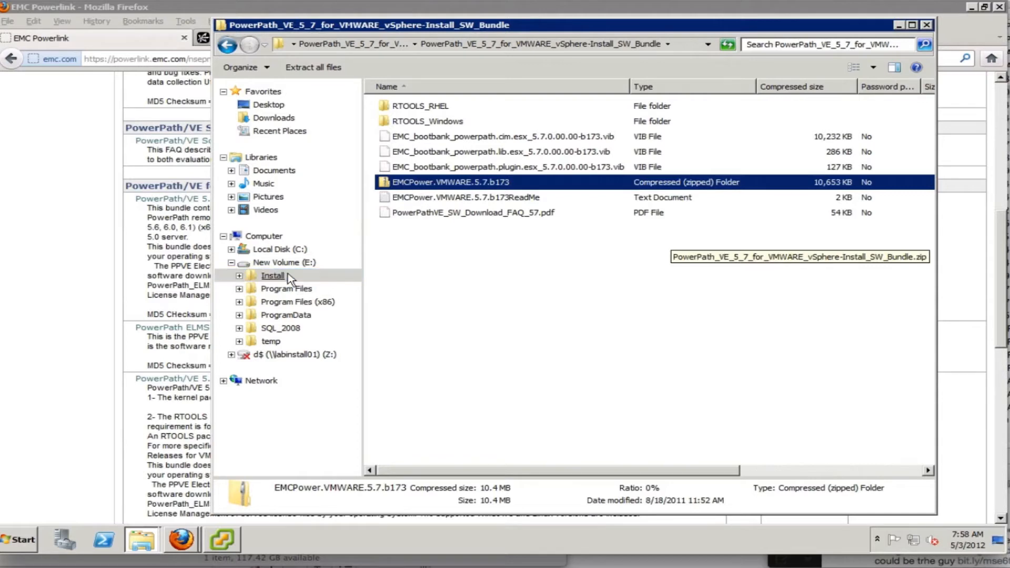
click(287, 275)
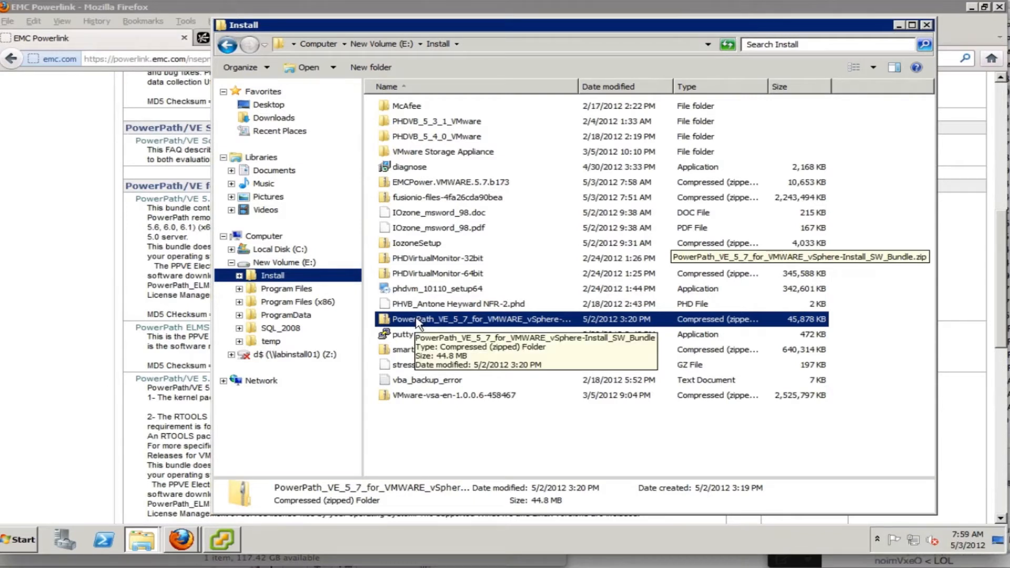
click(443, 184)
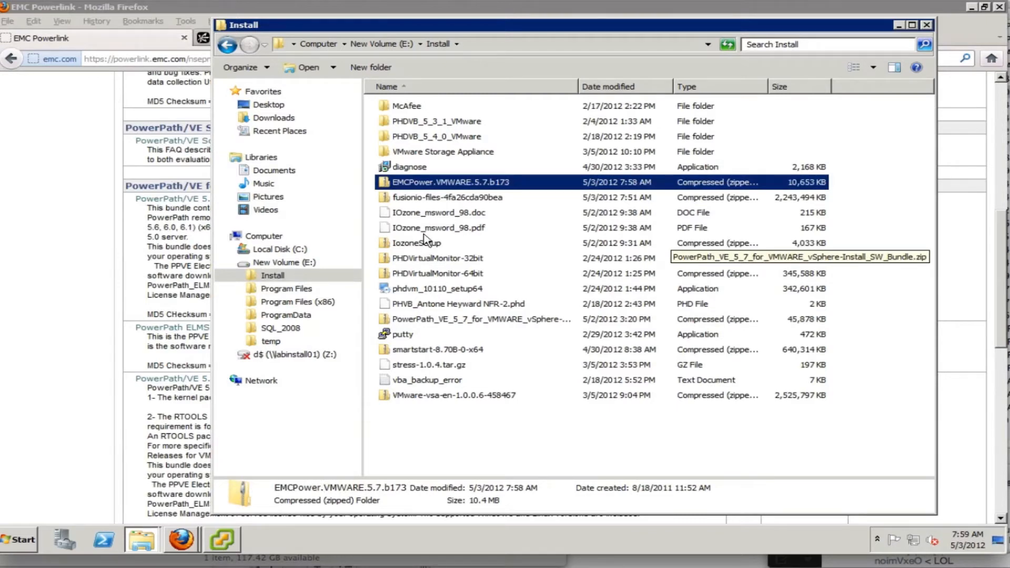
Switch to vSphere Client and choose EMCPower.VMWARE.5.7.b173.zip from E:\Install as the file to import into Update Manager's patch repository
click(228, 534)
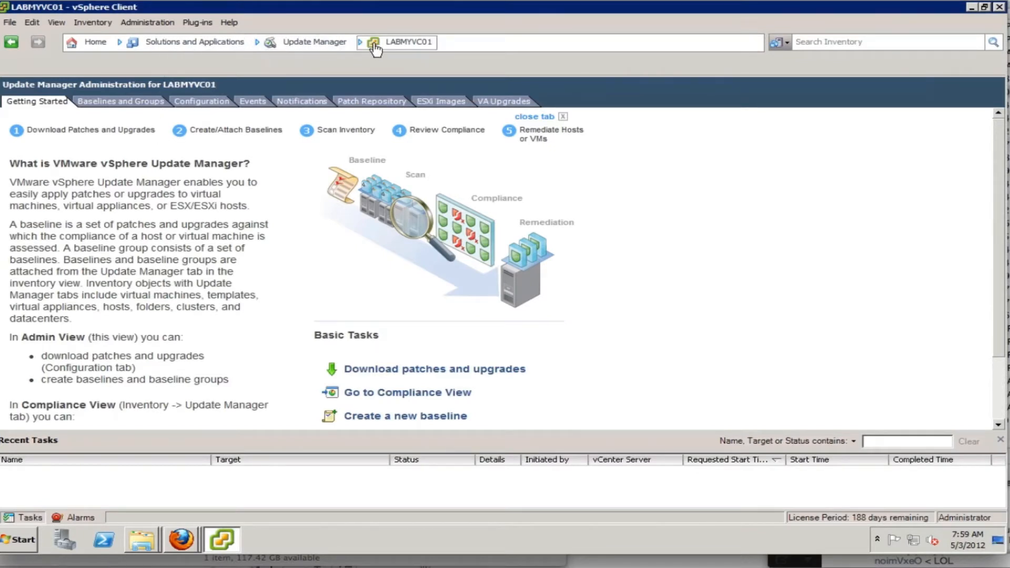
click(371, 101)
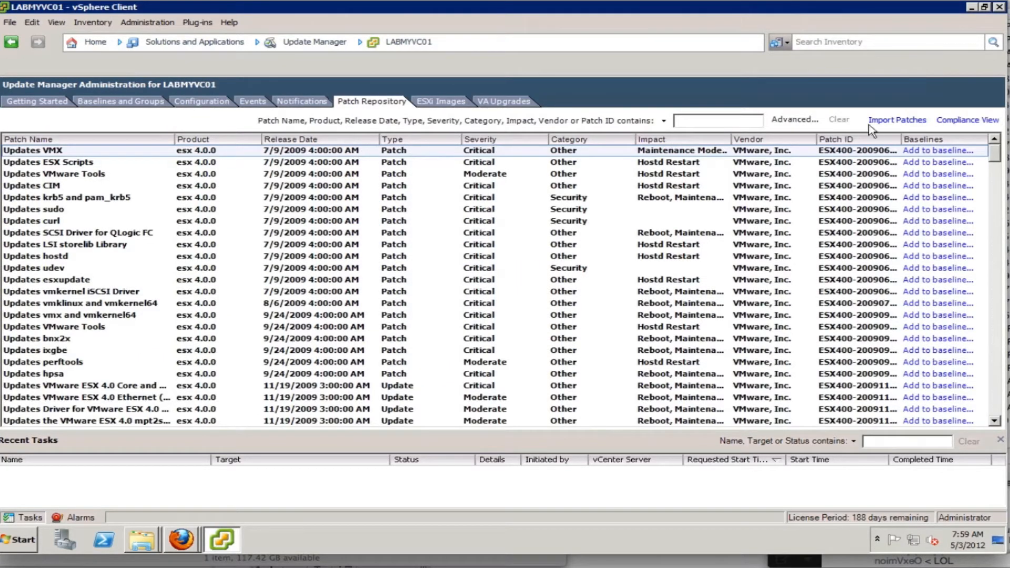
click(900, 122)
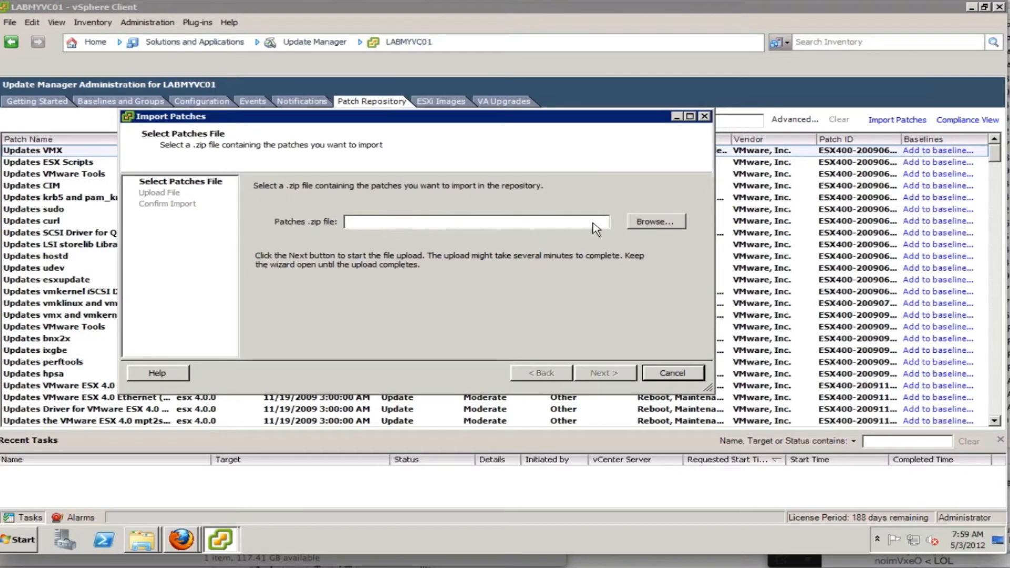
click(664, 225)
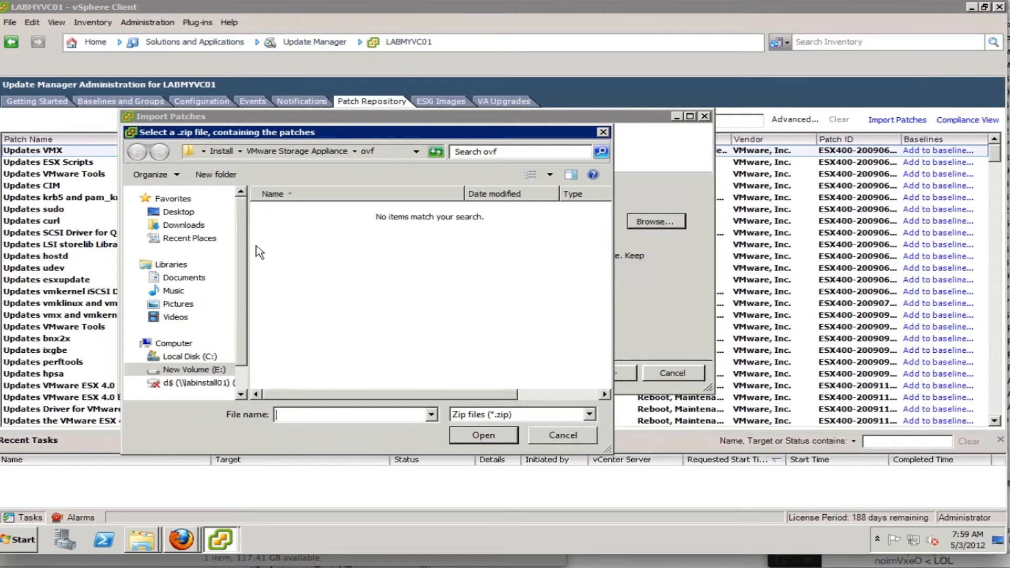
click(226, 151)
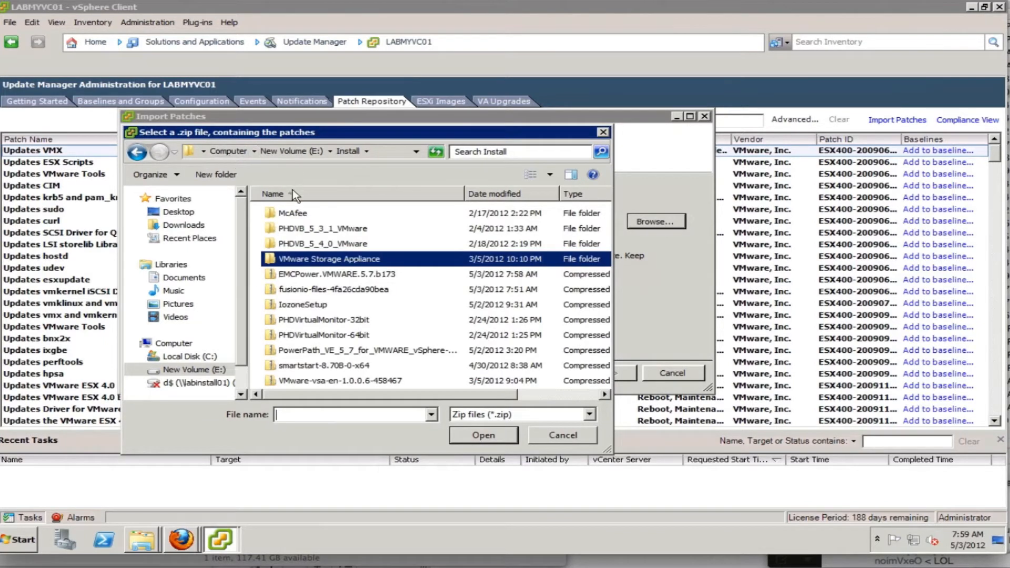
click(327, 278)
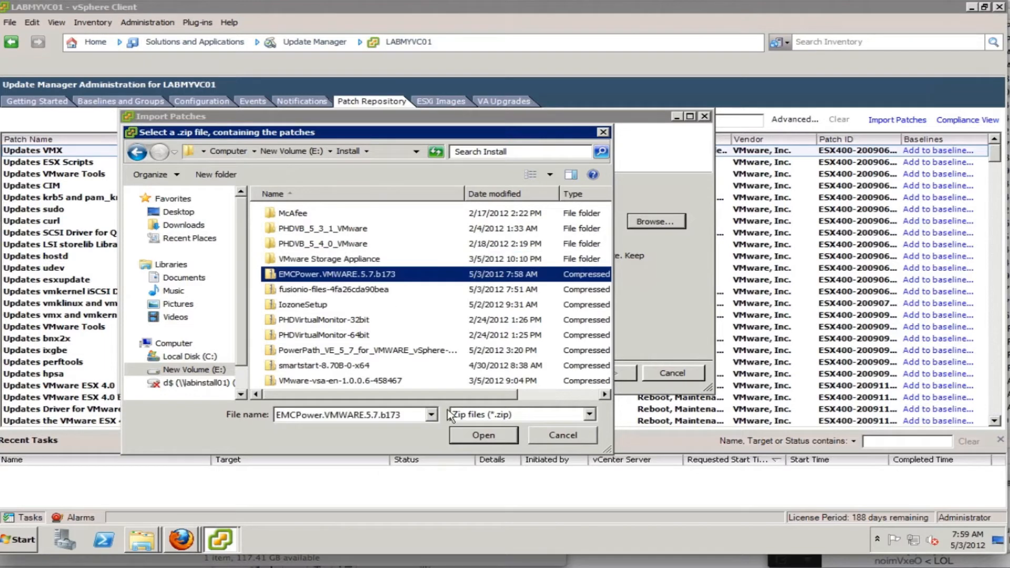
click(483, 436)
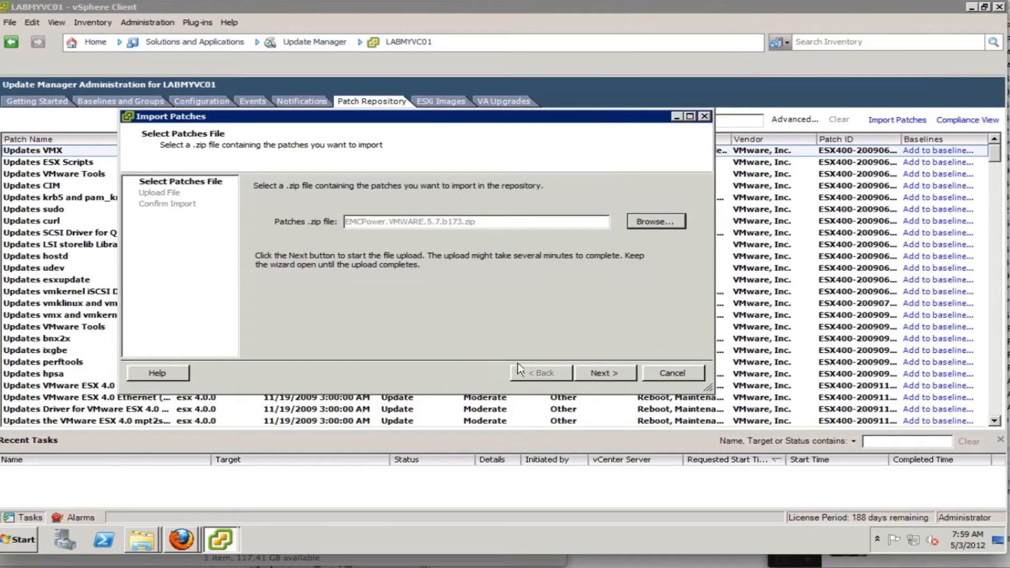
Upload the chosen patches file, installing the SSL certificate for 10.200.201.93 and ignoring its security warning
click(621, 374)
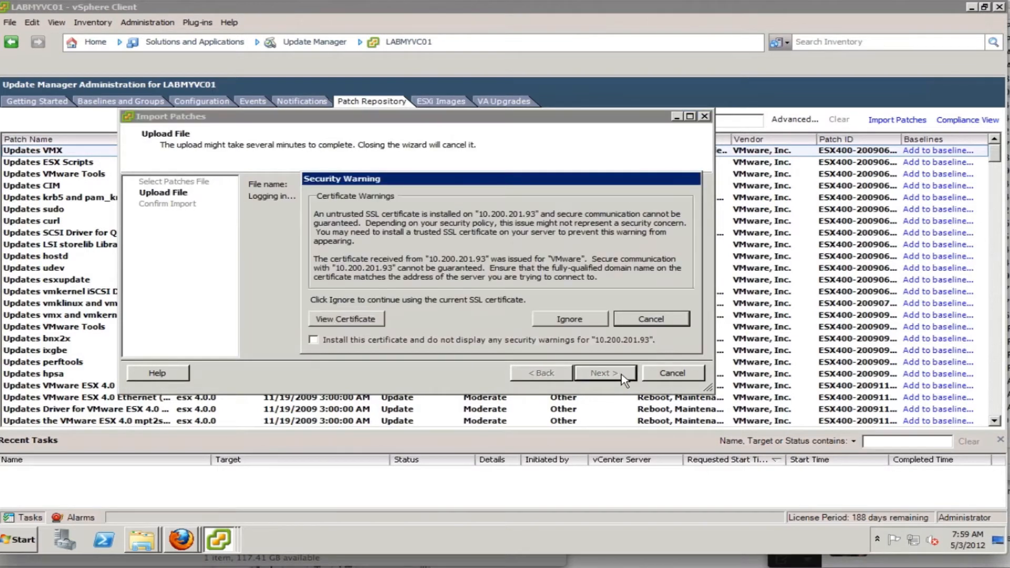
click(517, 341)
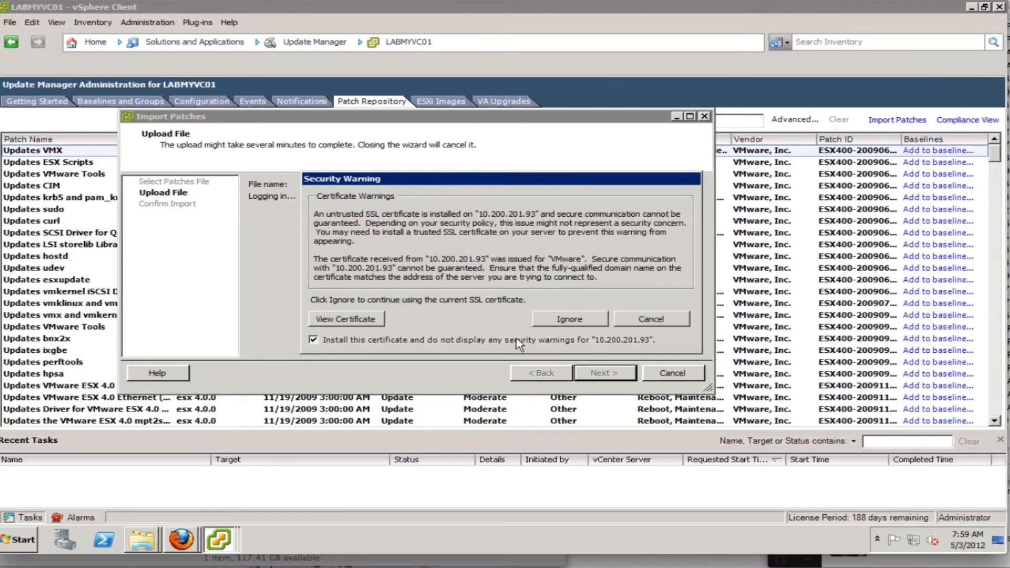
click(595, 321)
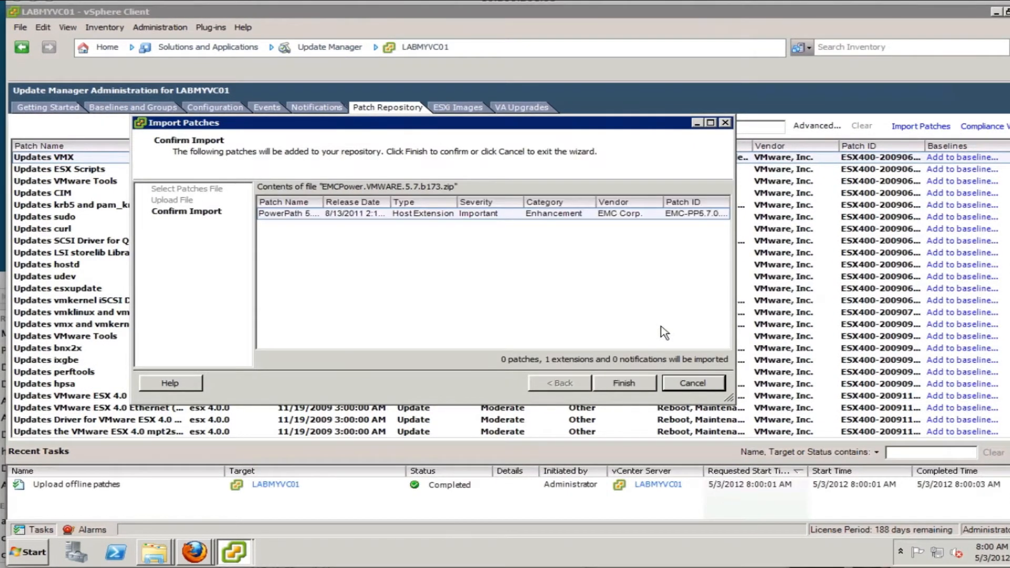
Finish importing the PowerPath host extension and filter the patch repository by "emc"
click(638, 215)
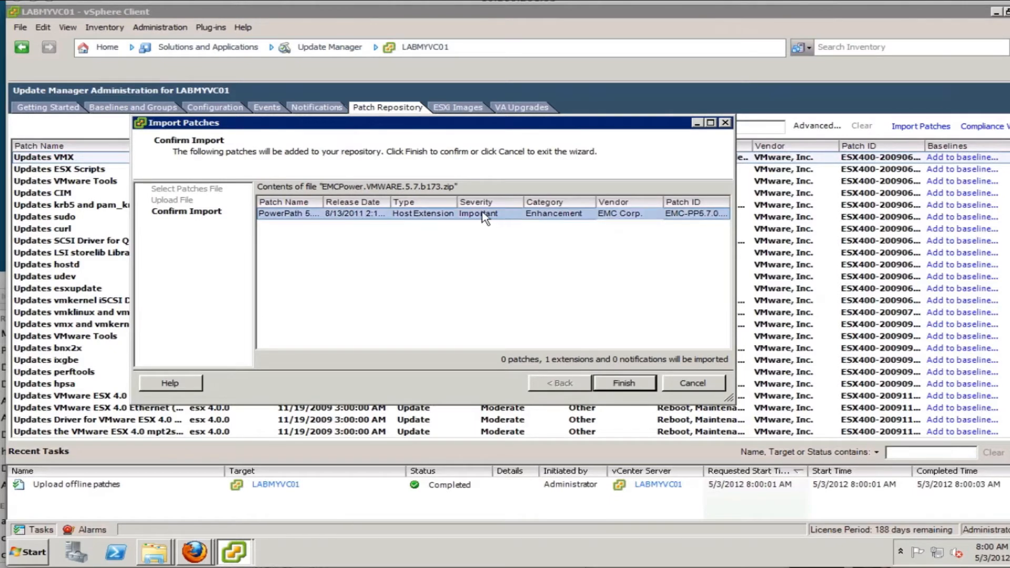
click(638, 381)
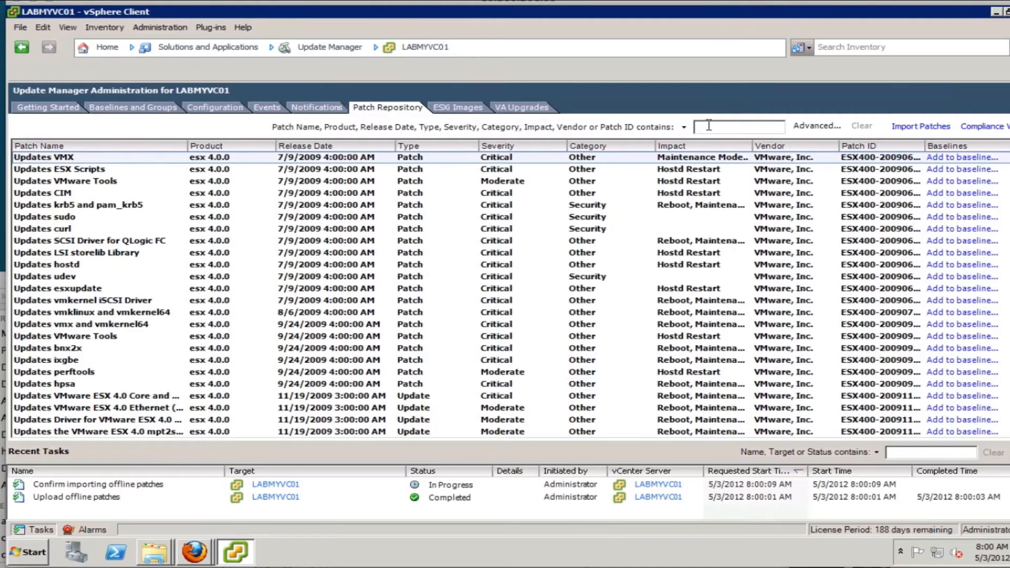
text(emc)
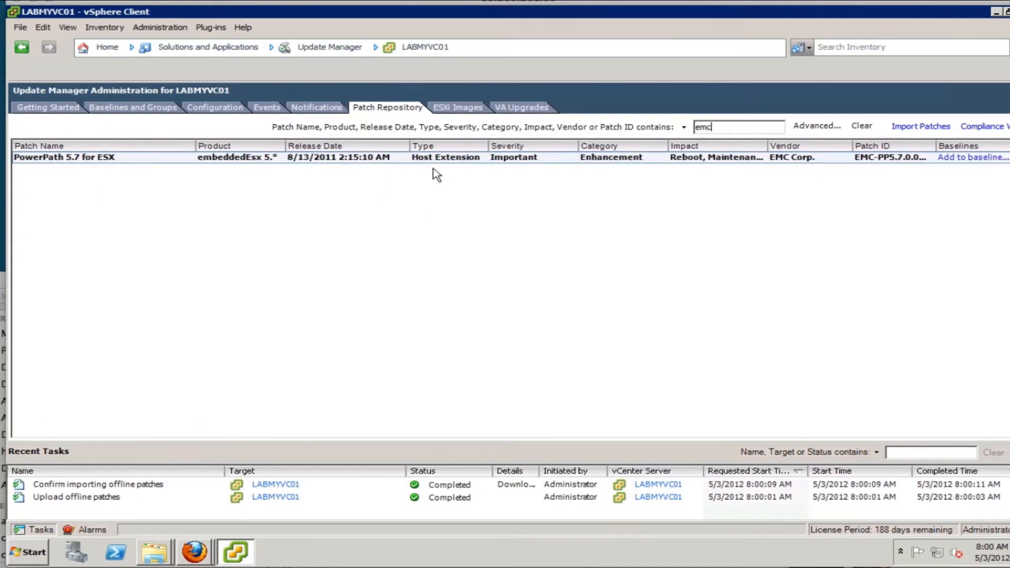
click(275, 159)
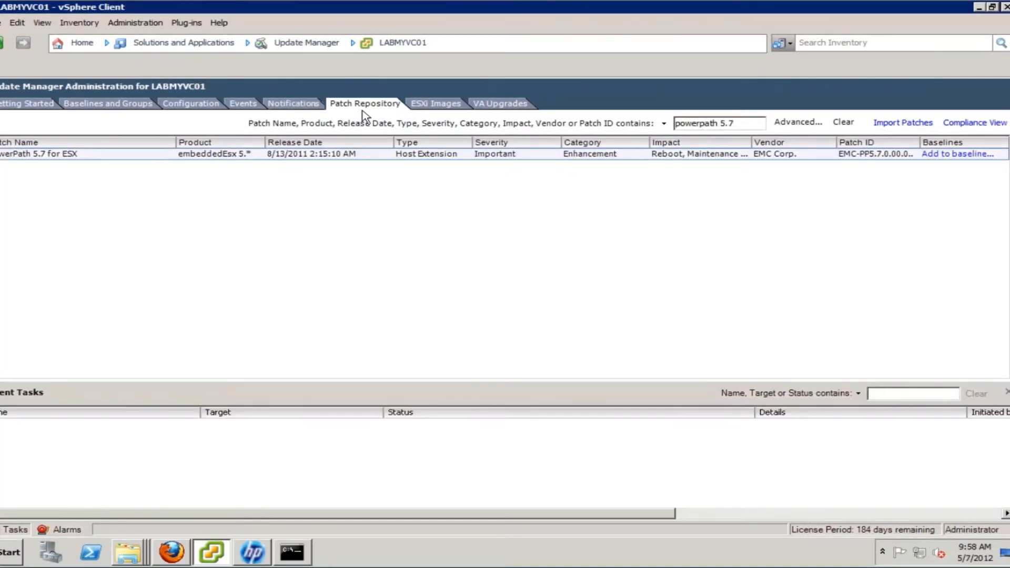
Start a Host Extension baseline named "EMC PowerPath VE 5.7" with the description "PowerPath/VE 5.7 for vSphere ONLY!!"
click(141, 109)
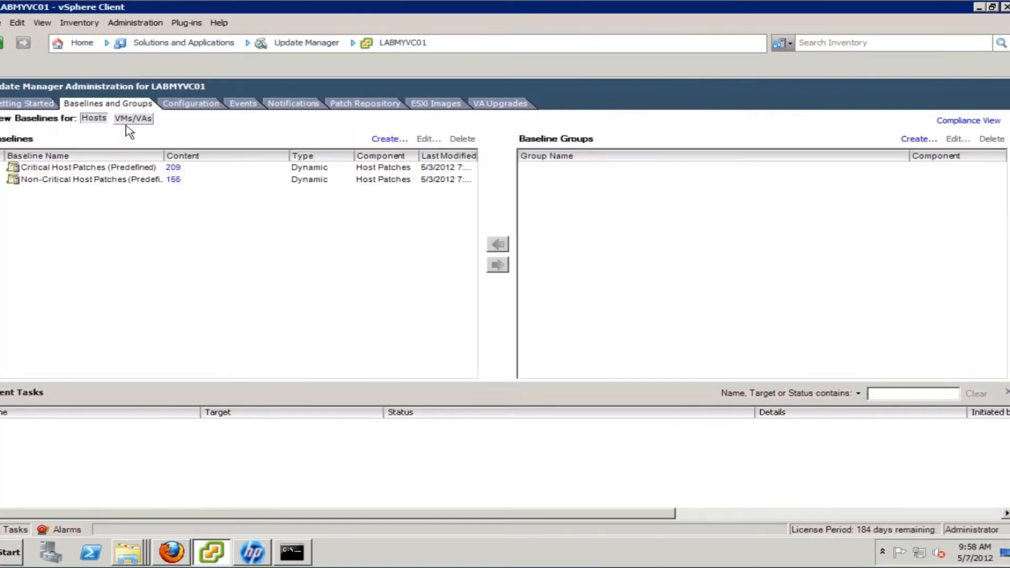
click(386, 141)
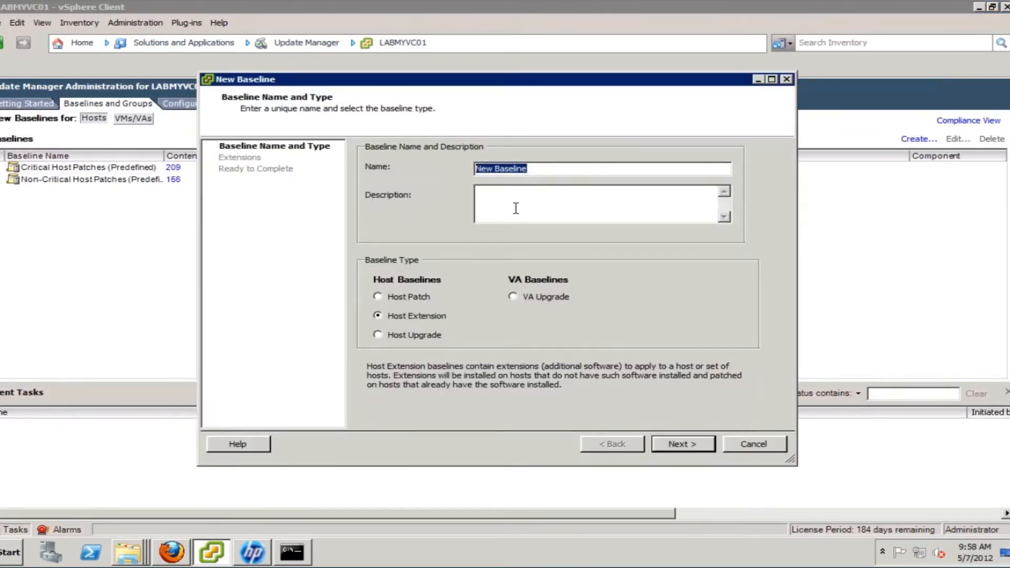
text(EMC PowerPath VE 5.7)
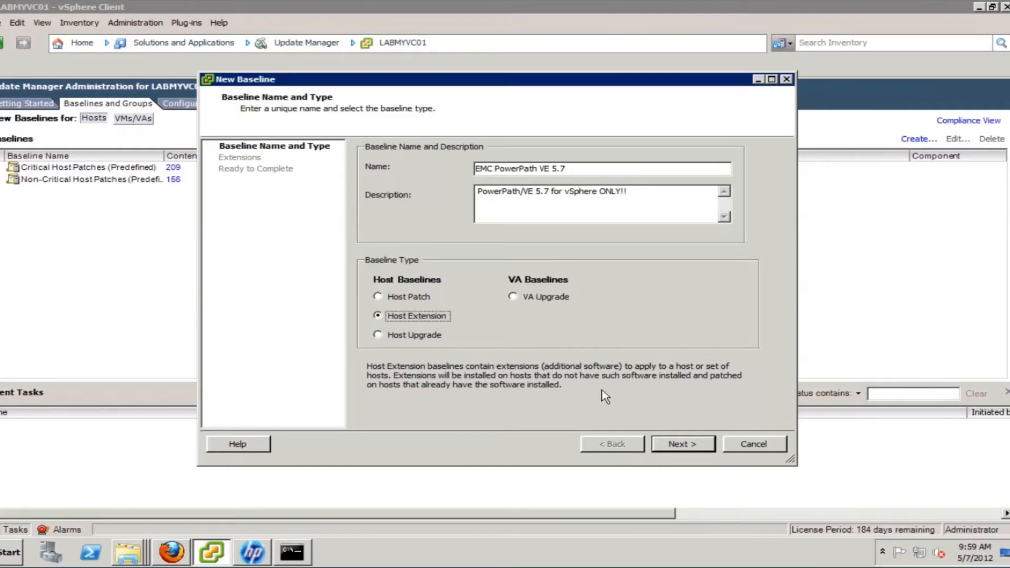
click(703, 440)
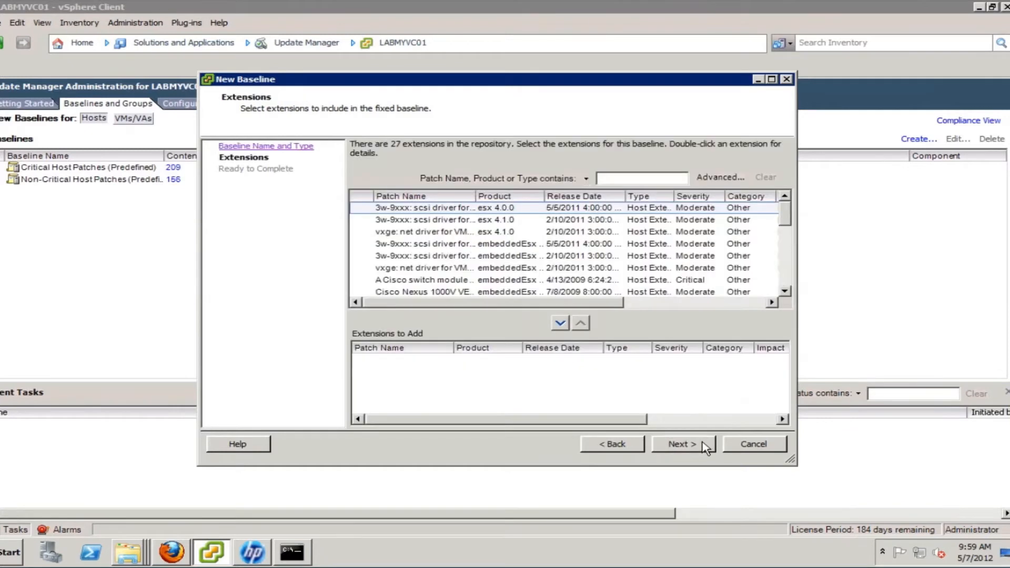
Filter the extensions by "5.7", add PowerPath 5.7 for ESX to the baseline and finish creating it
click(636, 179)
text(5.7)
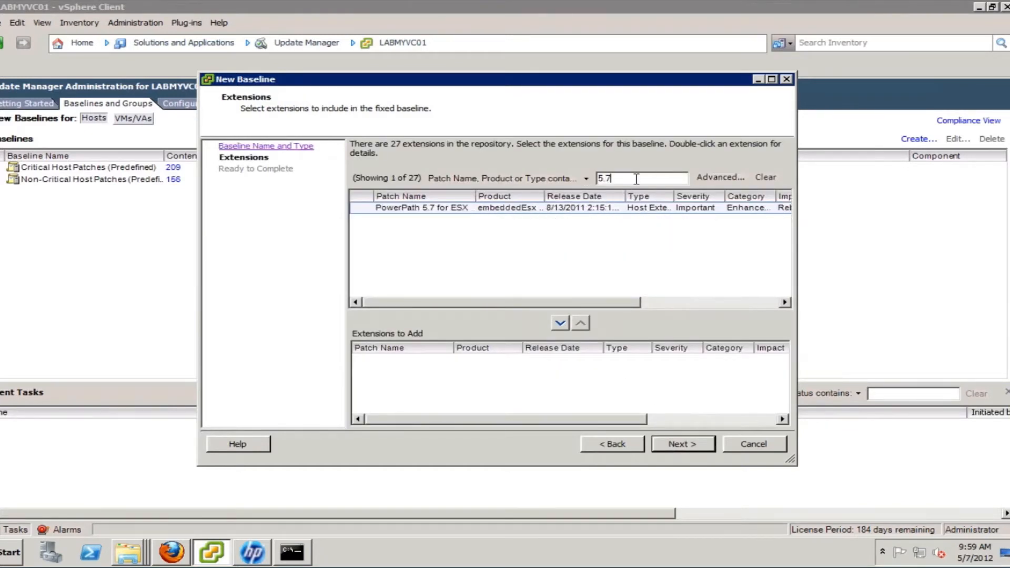
click(509, 209)
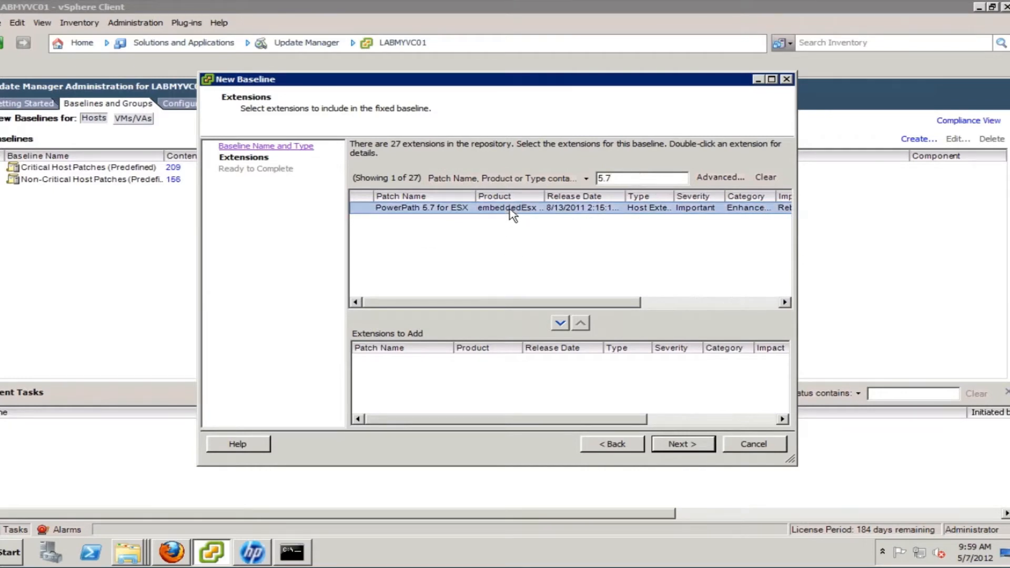
click(560, 323)
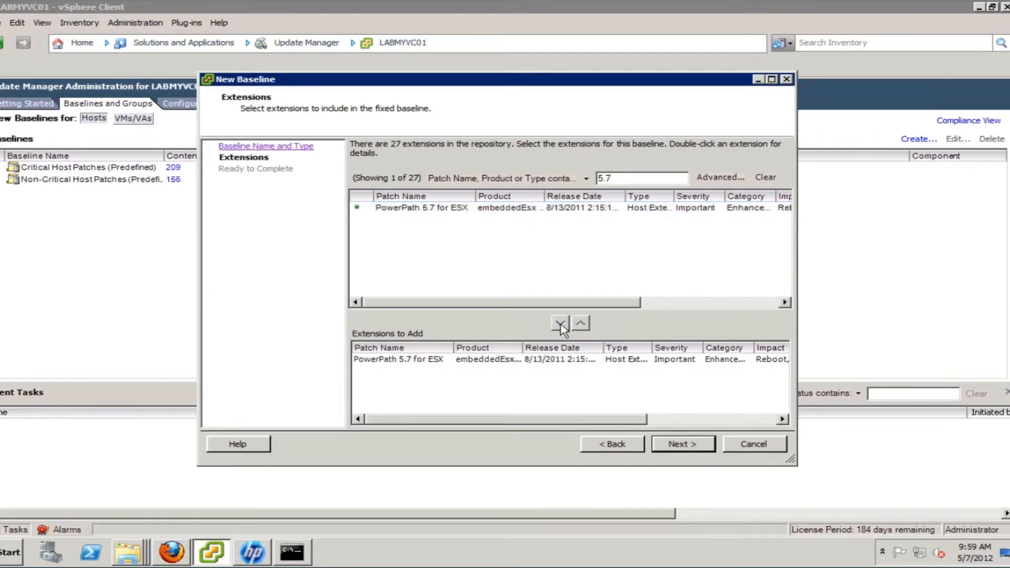
click(703, 446)
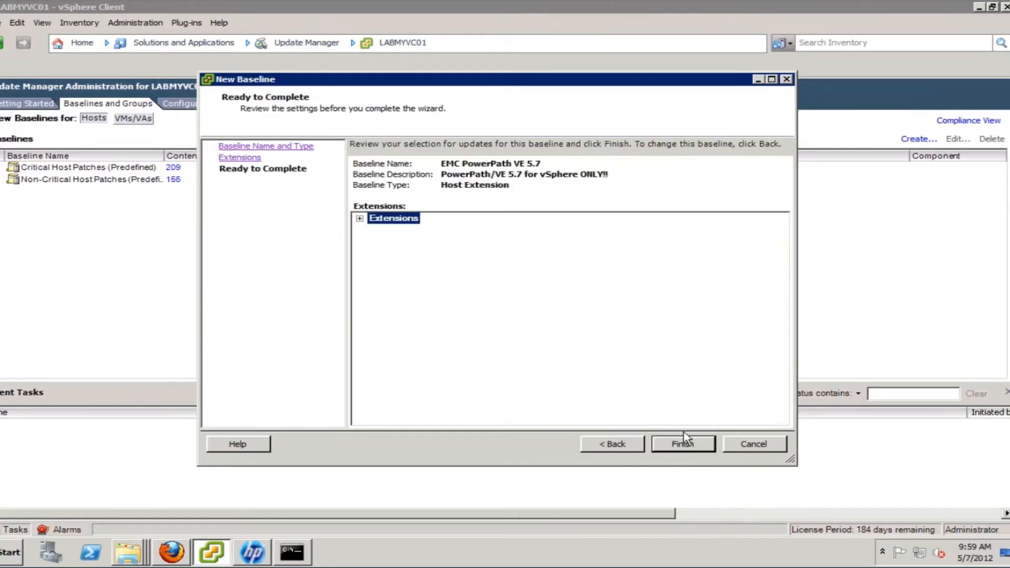
click(703, 447)
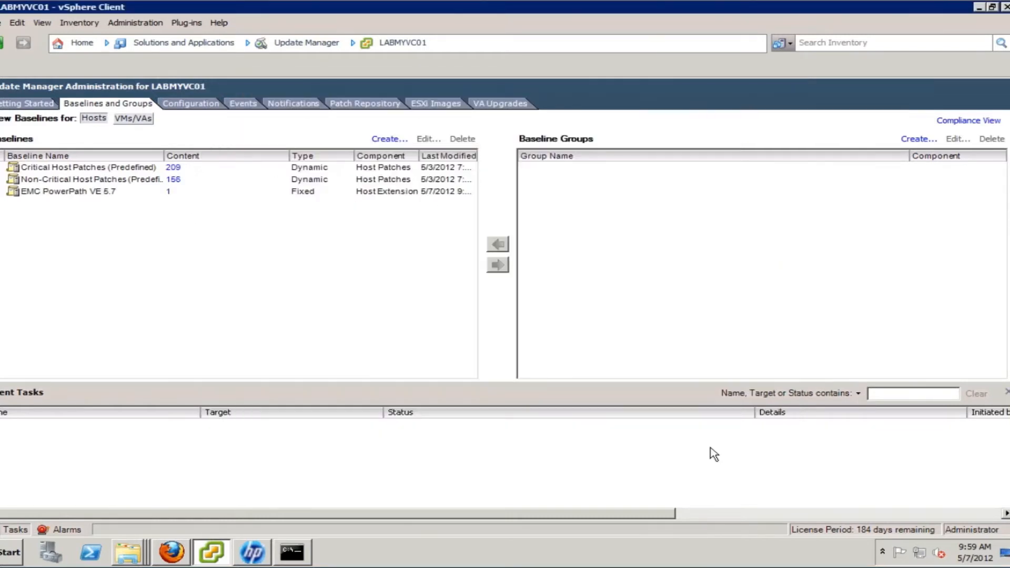
Attach the EMC PowerPath VE 5.7 extension baseline to host labesx5b-01 in the compliance view
click(98, 192)
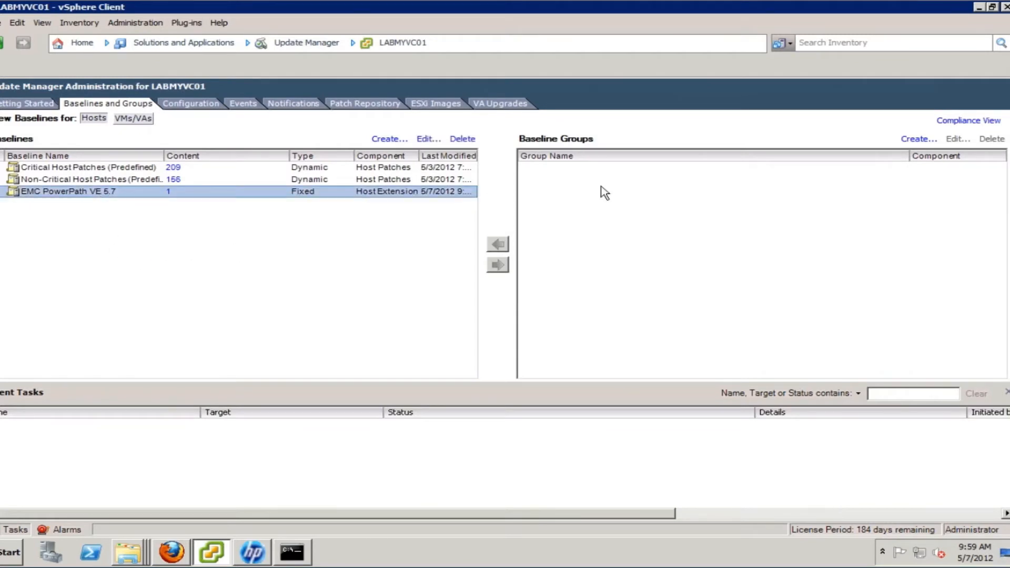
click(966, 126)
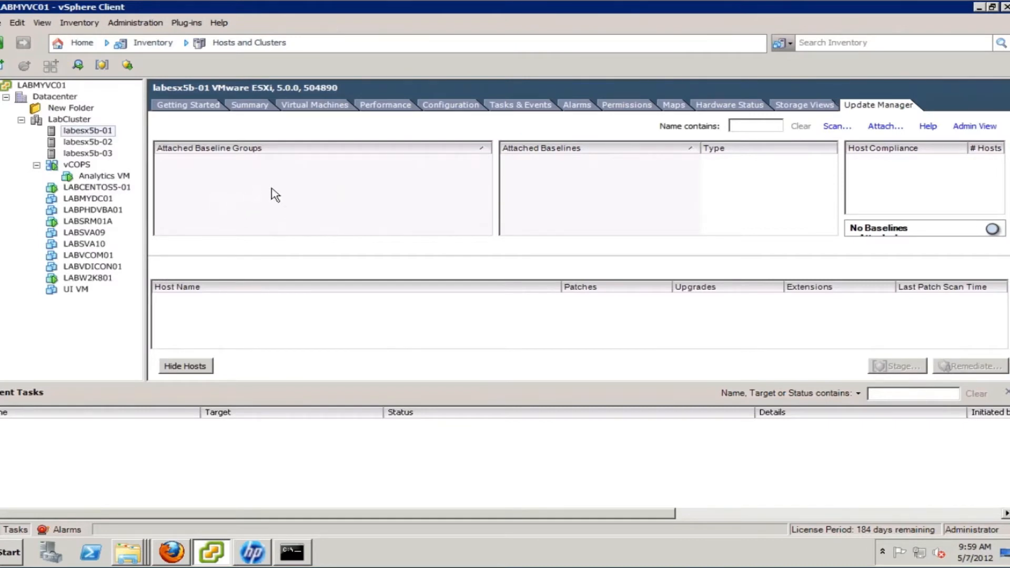
click(71, 131)
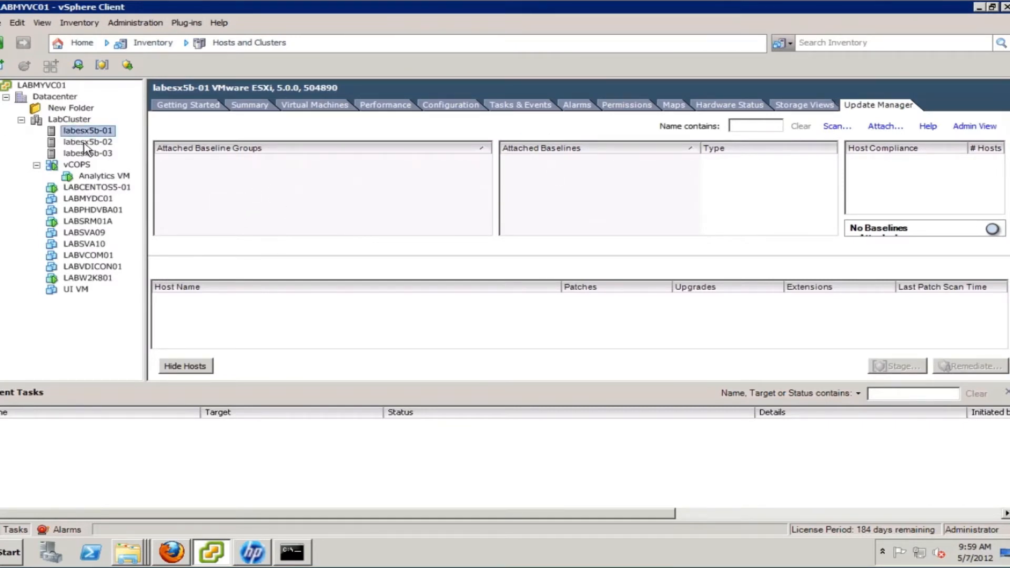
click(885, 127)
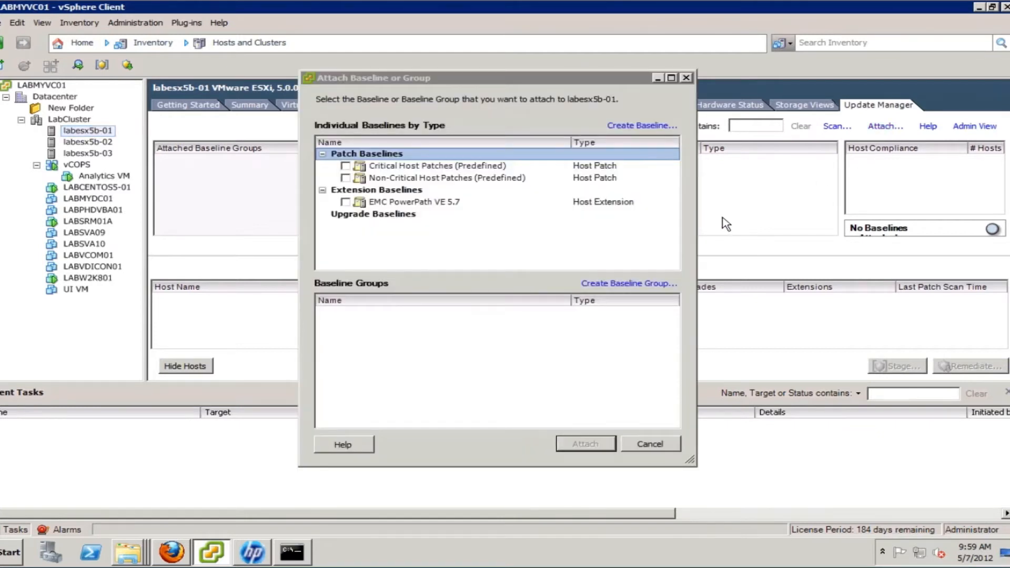
click(346, 201)
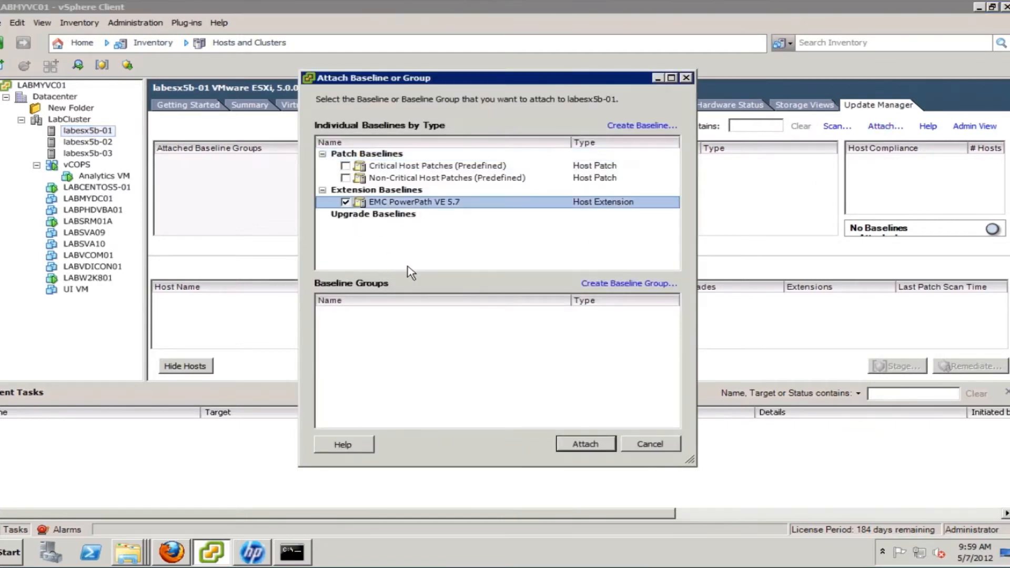
click(589, 444)
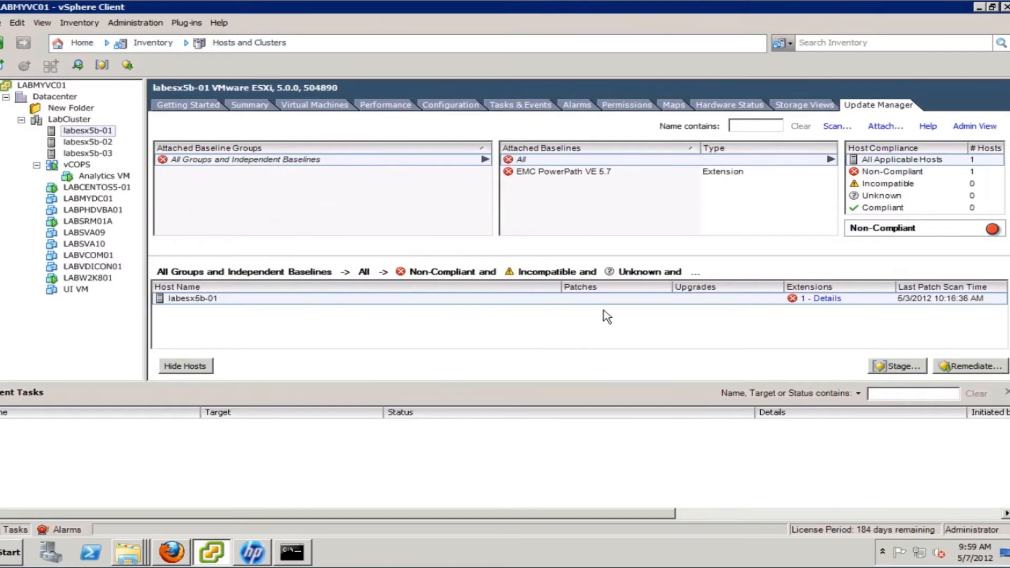
Scan host labesx5b-01 for patches and extensions against the EMC PowerPath VE 5.7 baseline
click(599, 173)
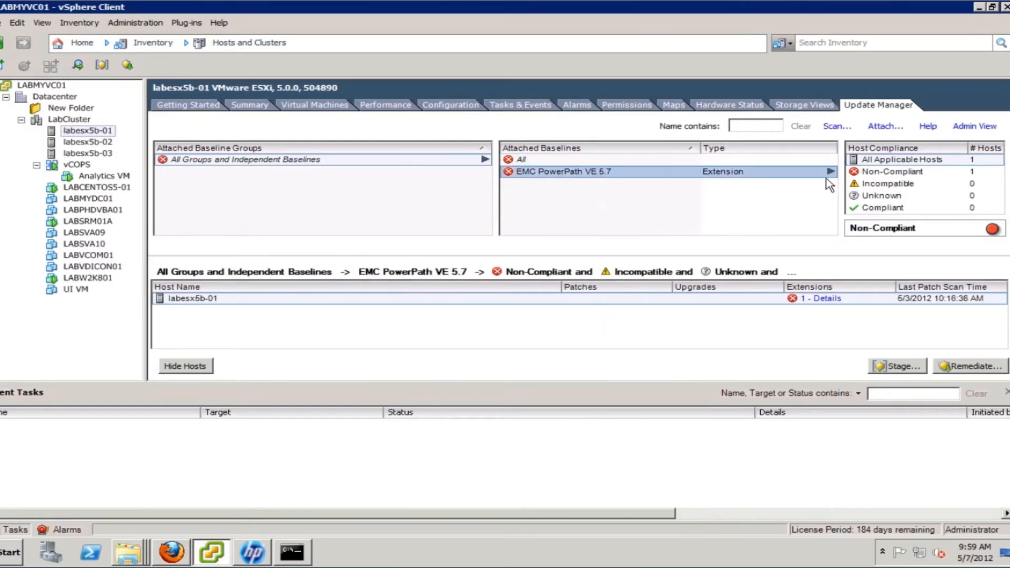
click(836, 127)
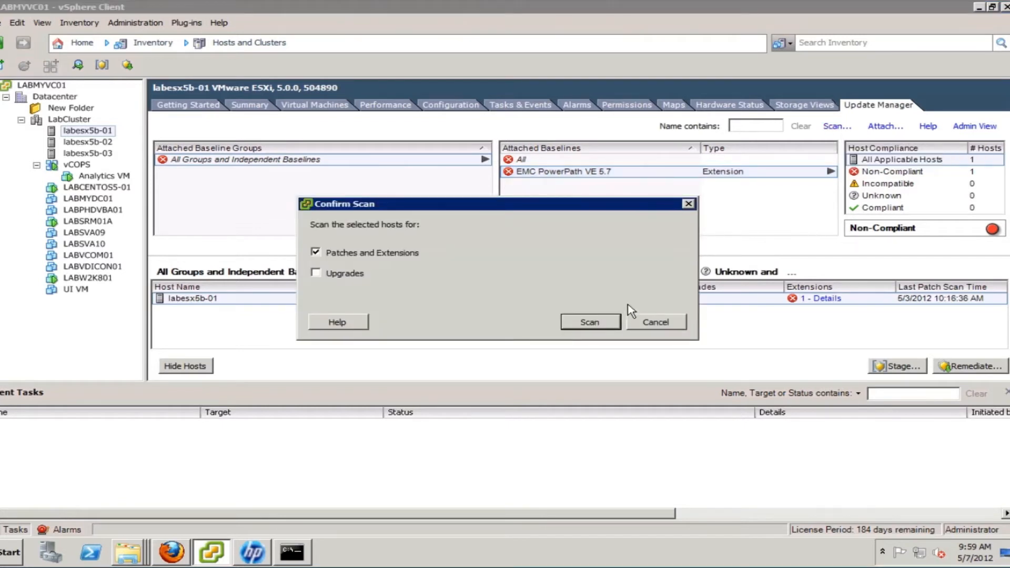
click(605, 324)
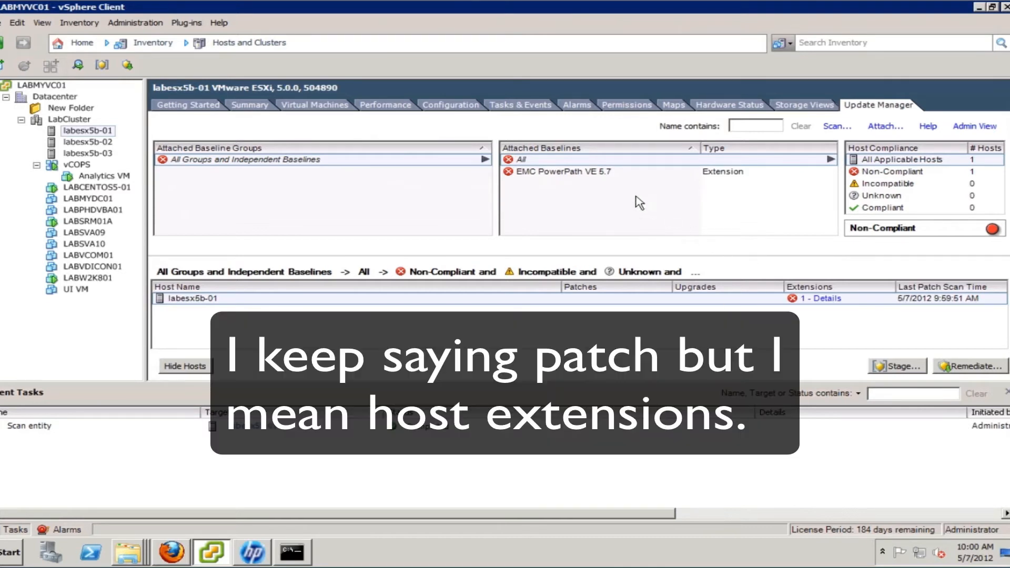
Set up immediate remediation of labesx5b-01 with the EMC PowerPath VE 5.7 baseline, disabling removable media devices connected to its virtual machines
click(626, 173)
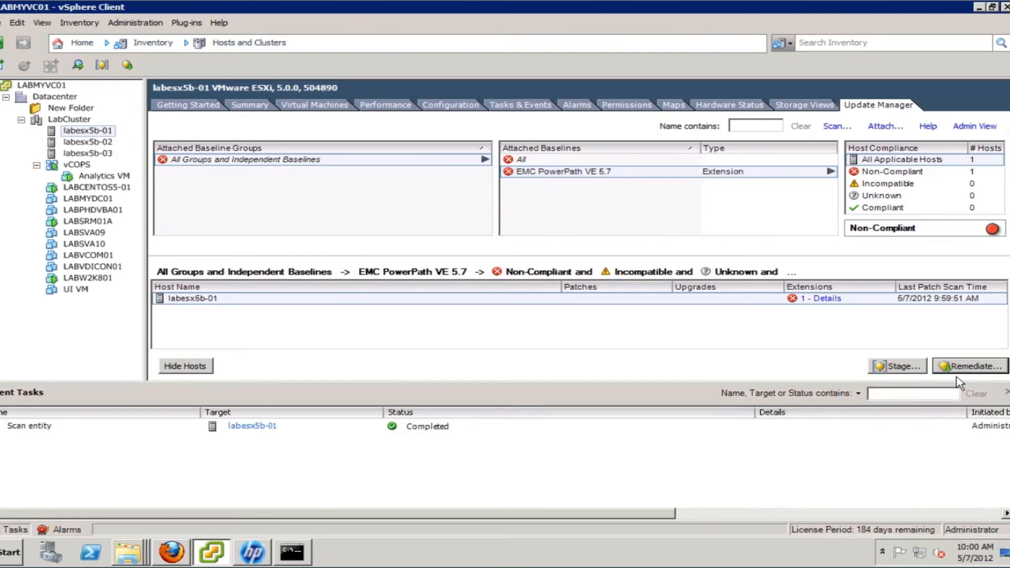
click(959, 367)
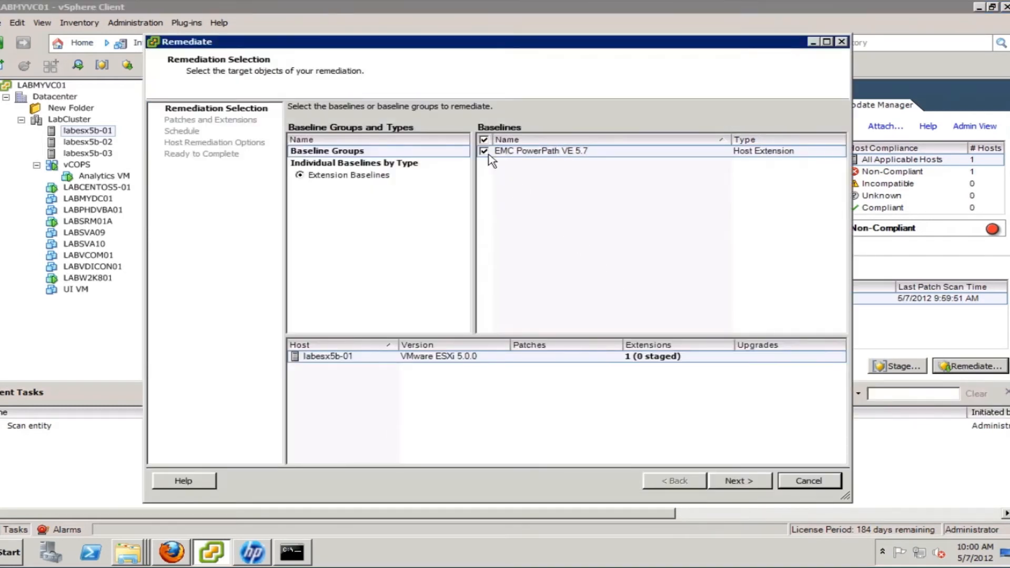
click(734, 483)
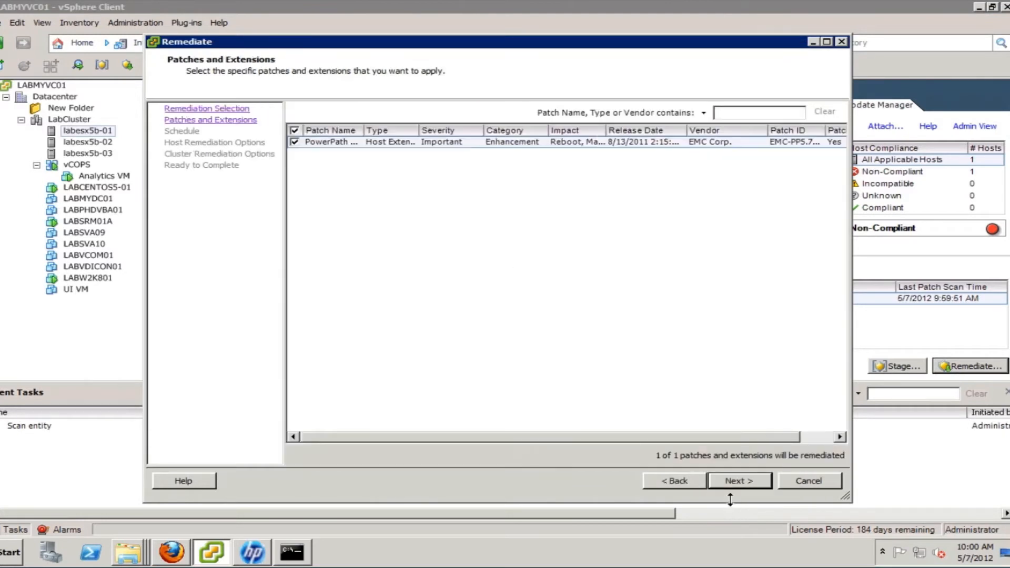
click(757, 490)
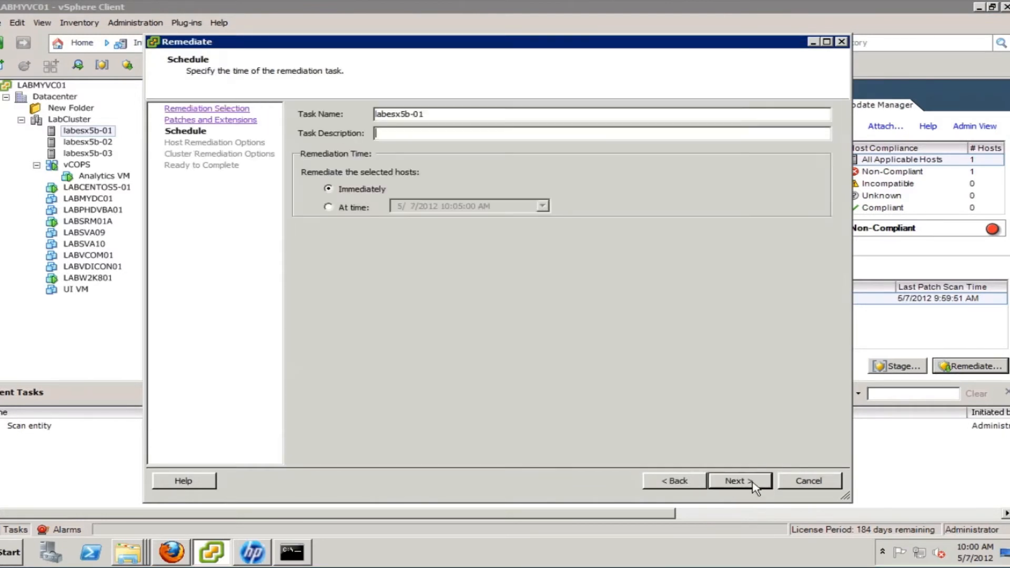
click(757, 484)
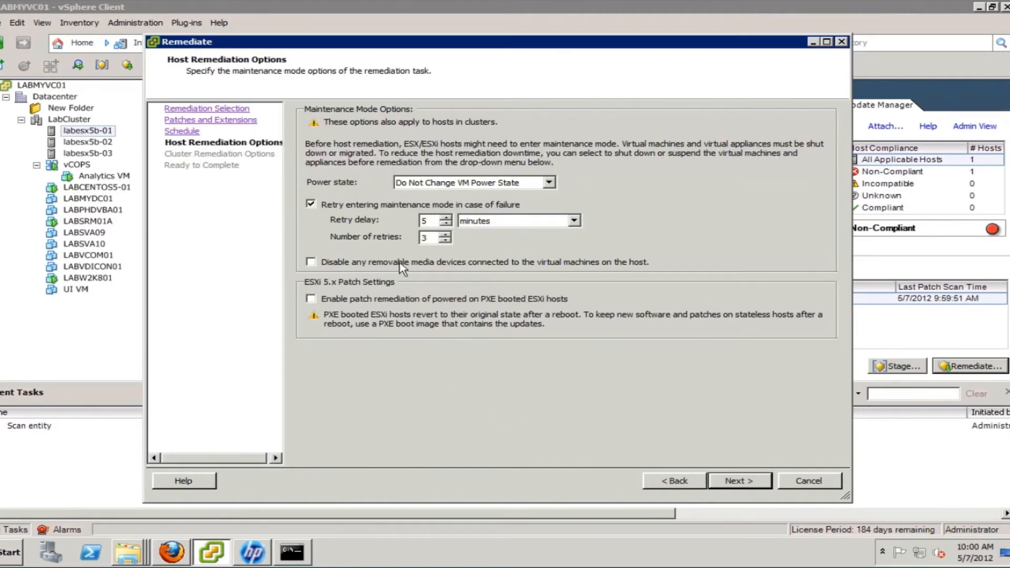
click(344, 263)
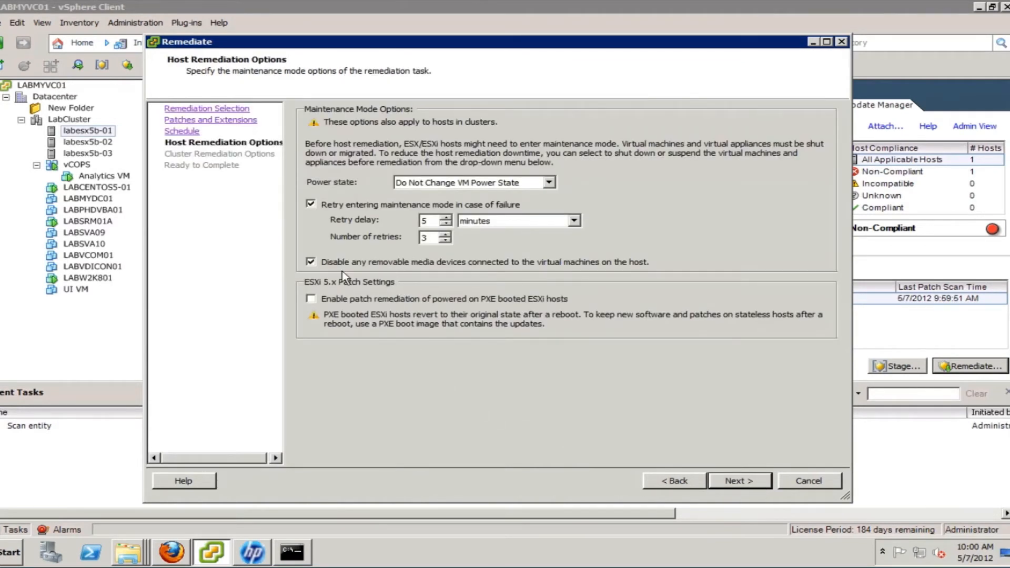
click(758, 481)
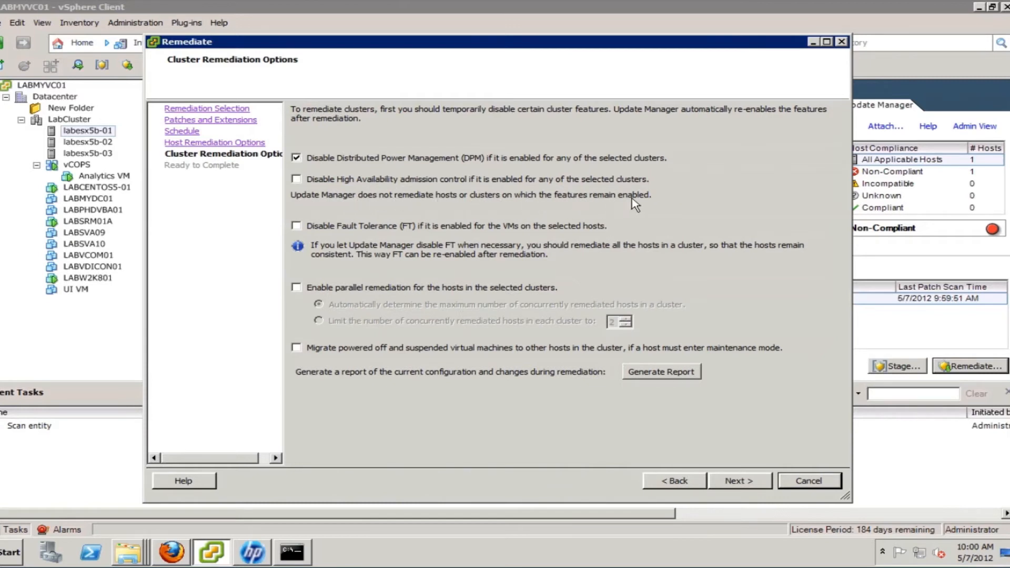
Disable High Availability admission control, enable migration of powered off and suspended virtual machines to other hosts, and finish the remediation setup
click(358, 180)
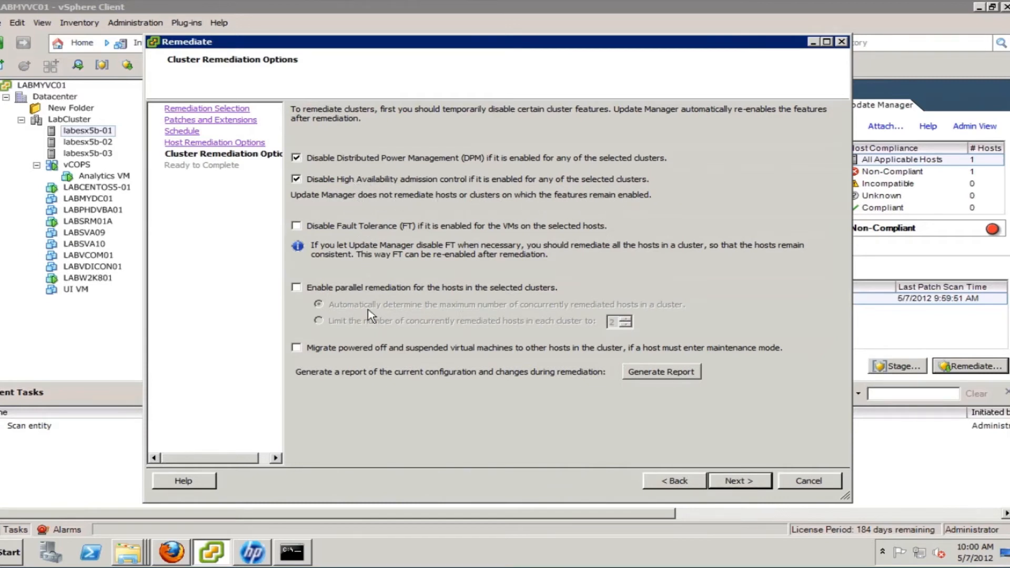
click(356, 345)
click(761, 484)
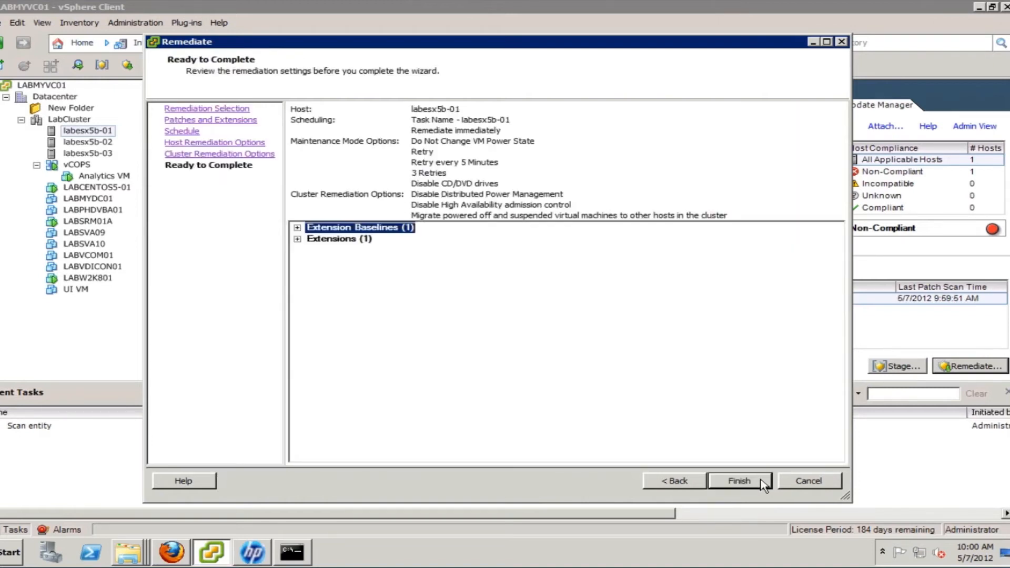
click(739, 481)
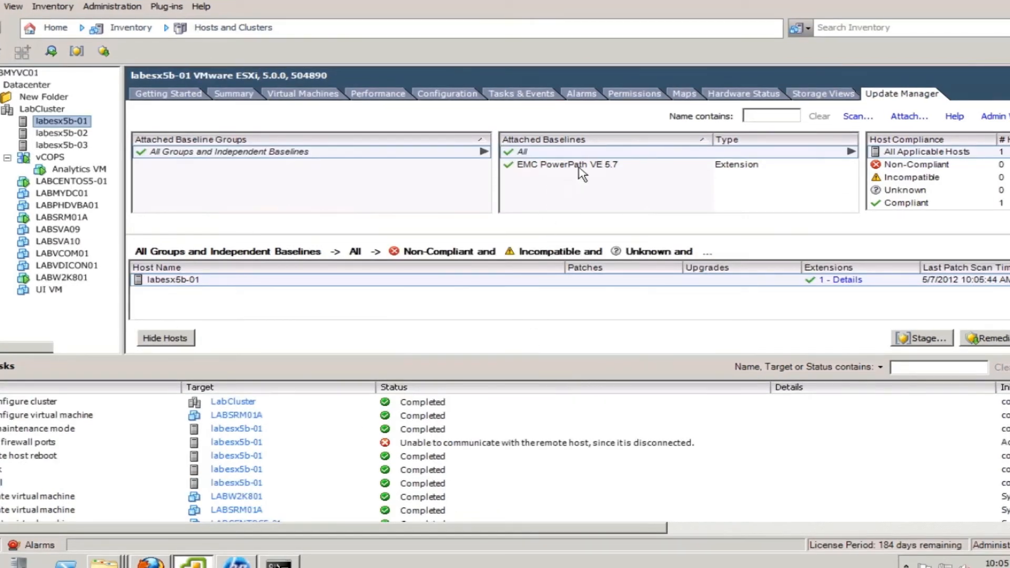
Check the PowerPath baseline's compliance on labesx5b-01 and inspect the storage paths of Fibre Channel adapters vmhba1 and vmhba2
click(576, 175)
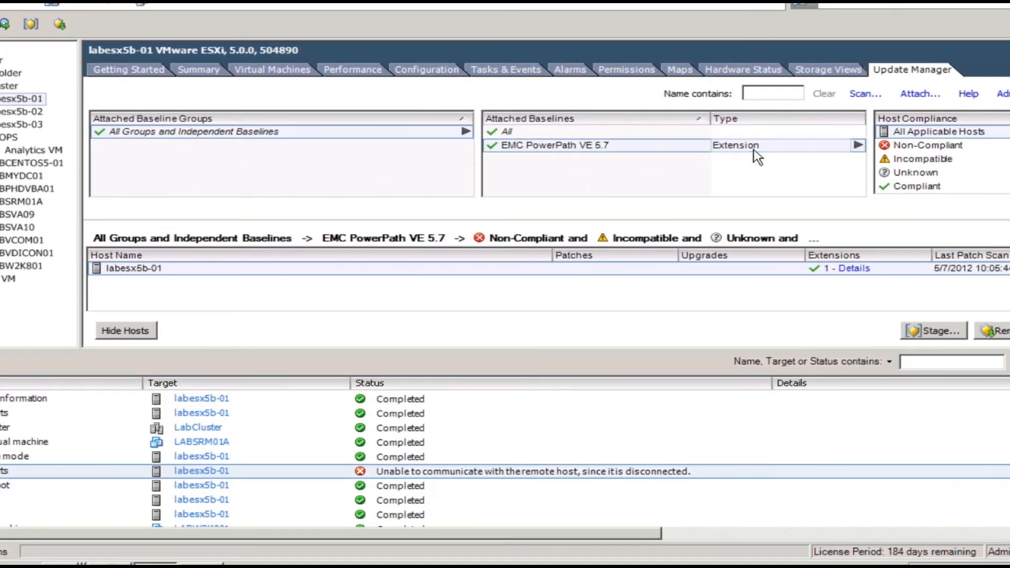
click(428, 72)
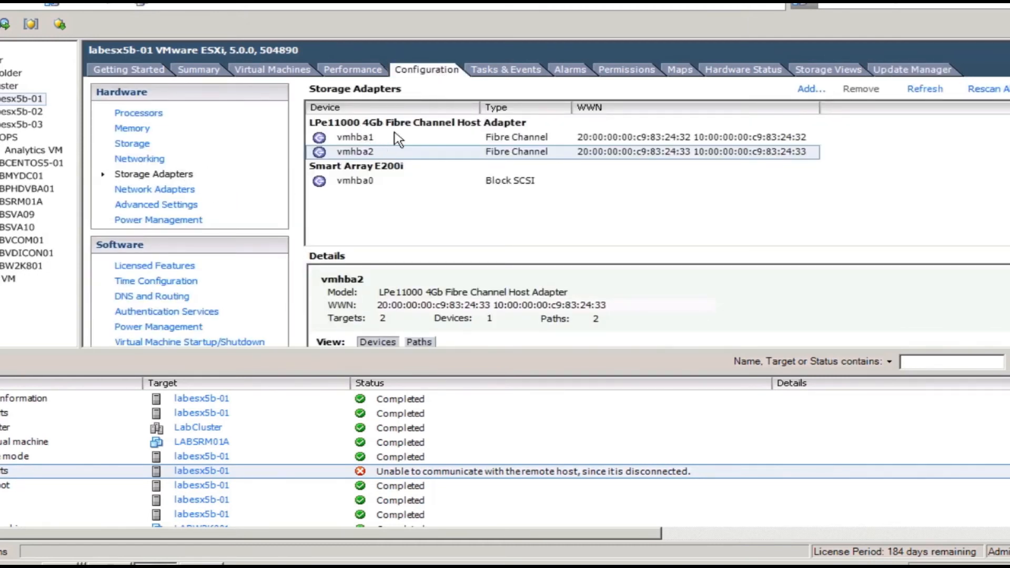
click(604, 139)
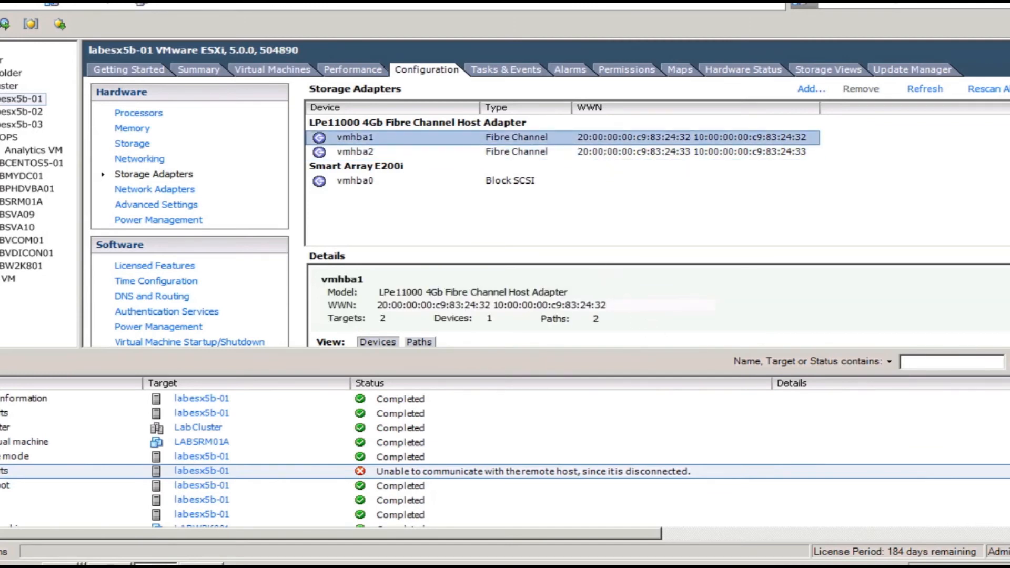
click(1009, 362)
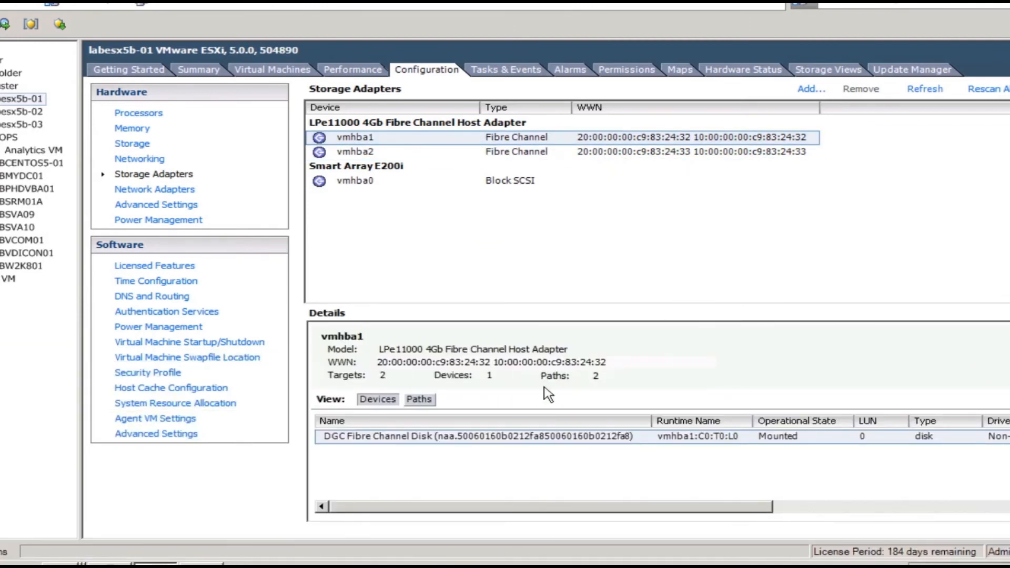
key(Down)
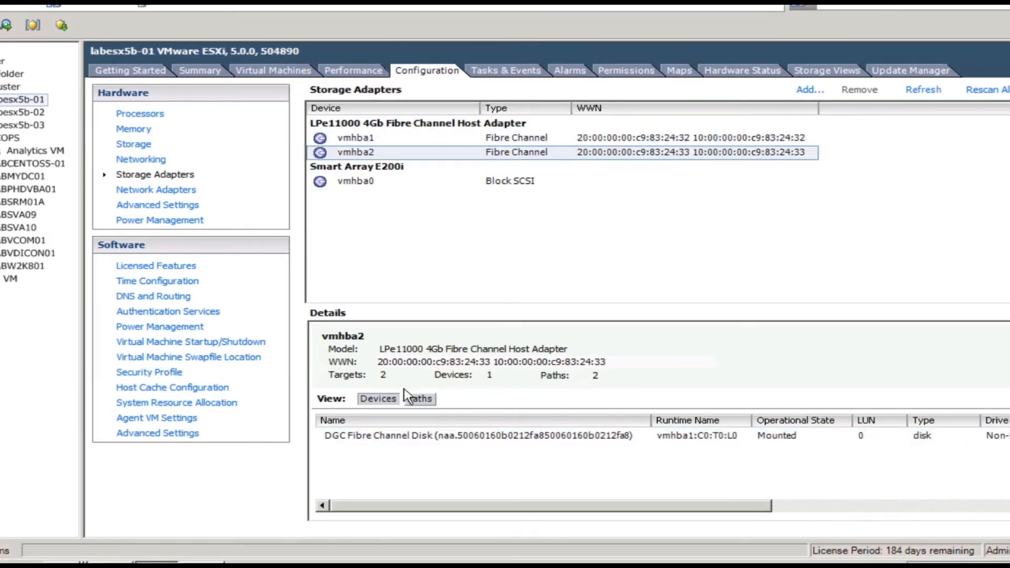
click(419, 399)
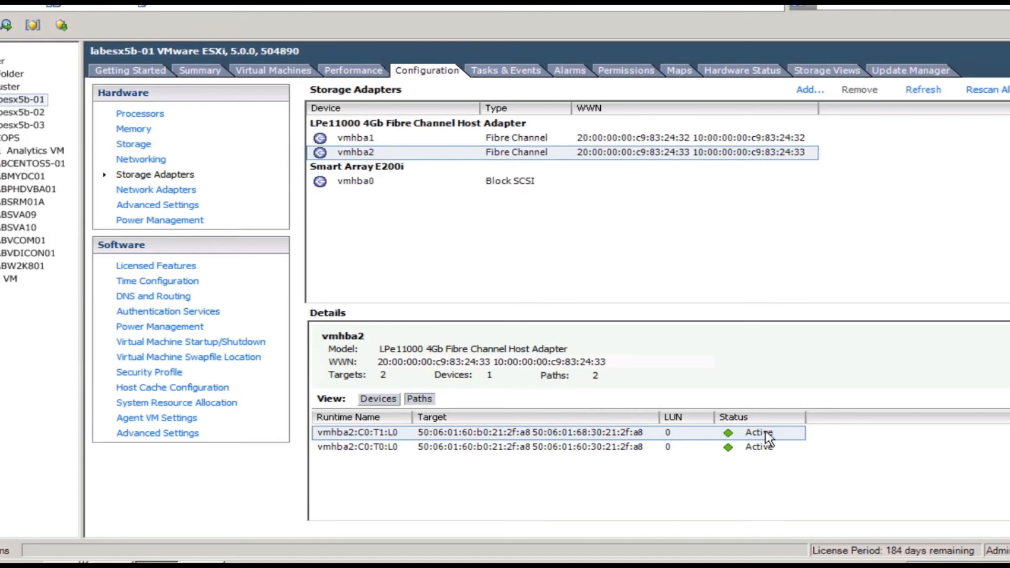
click(740, 139)
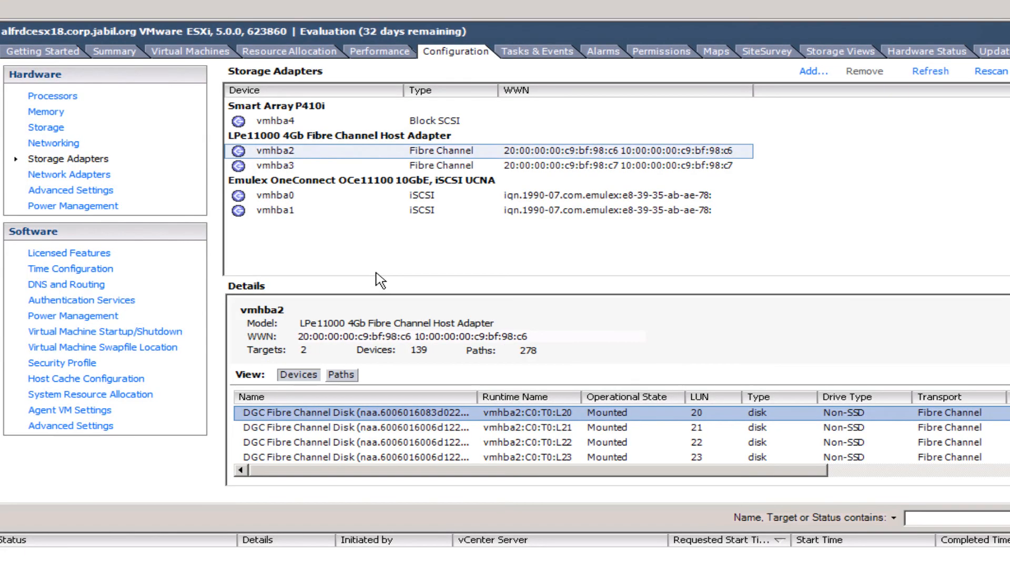
Inspect the vmhba2 path statuses on the production host, and check the owner of its Fibre Channel disk devices
click(346, 377)
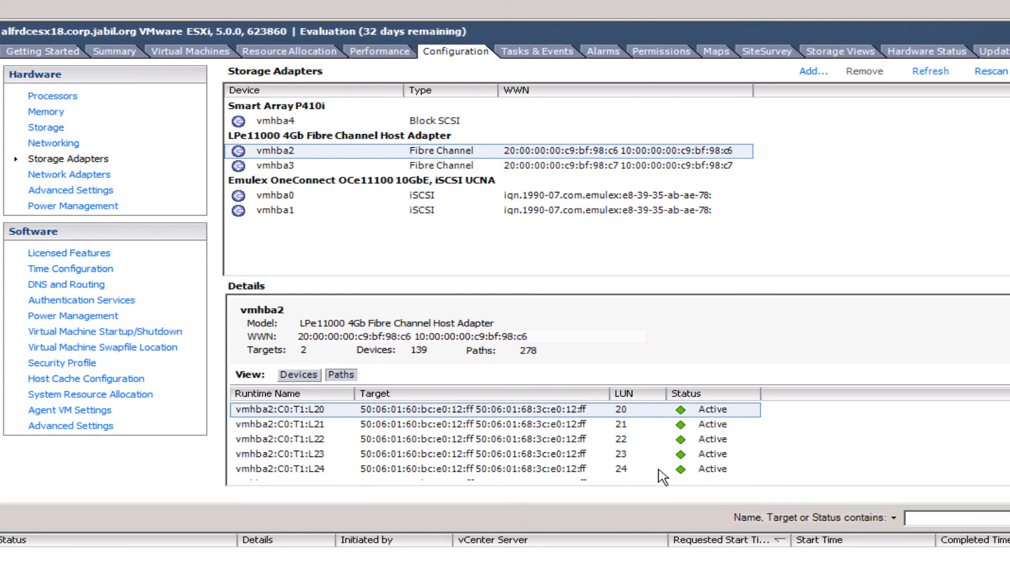
click(314, 375)
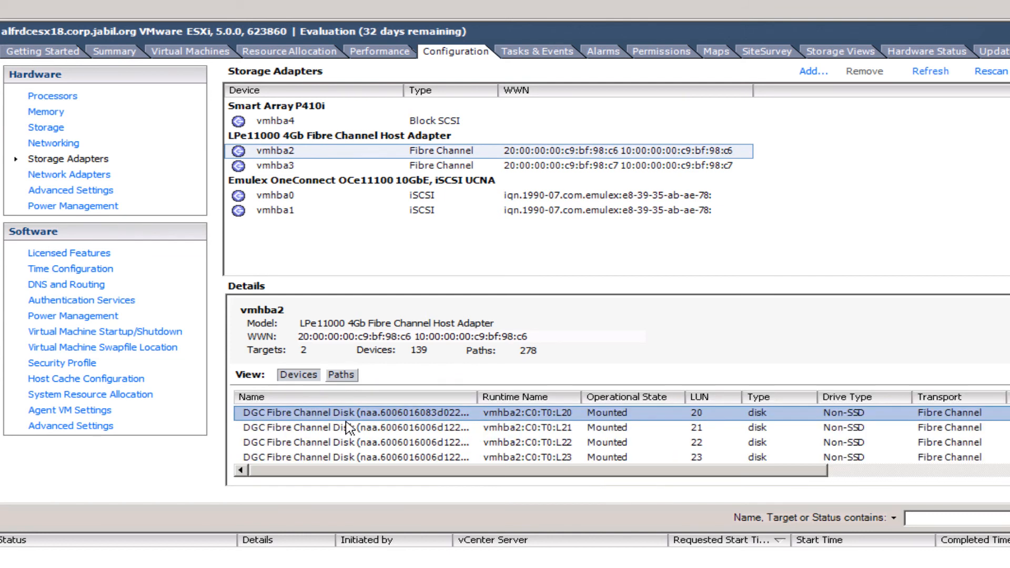
click(874, 472)
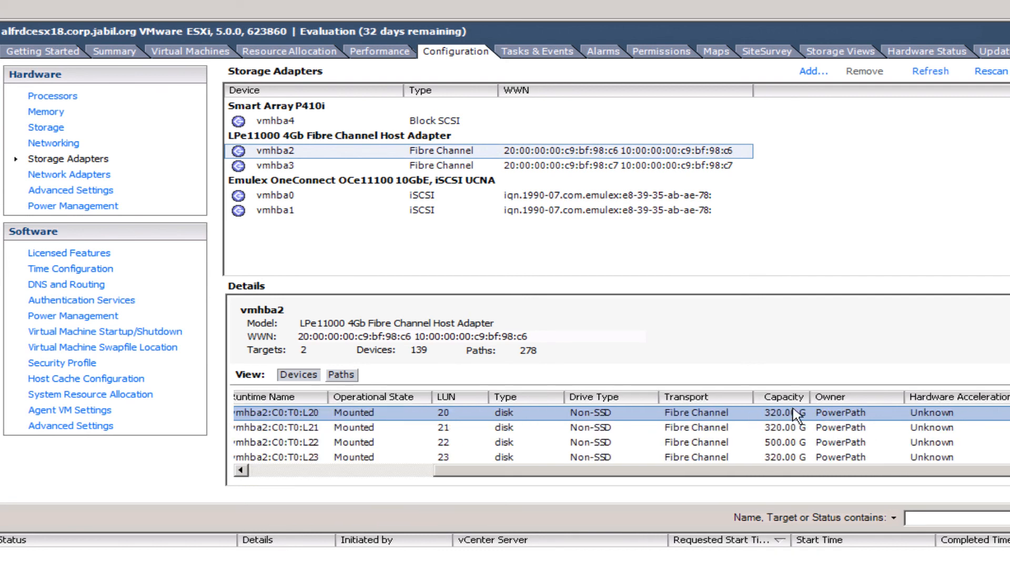
click(863, 431)
key(Down)
key(Down)
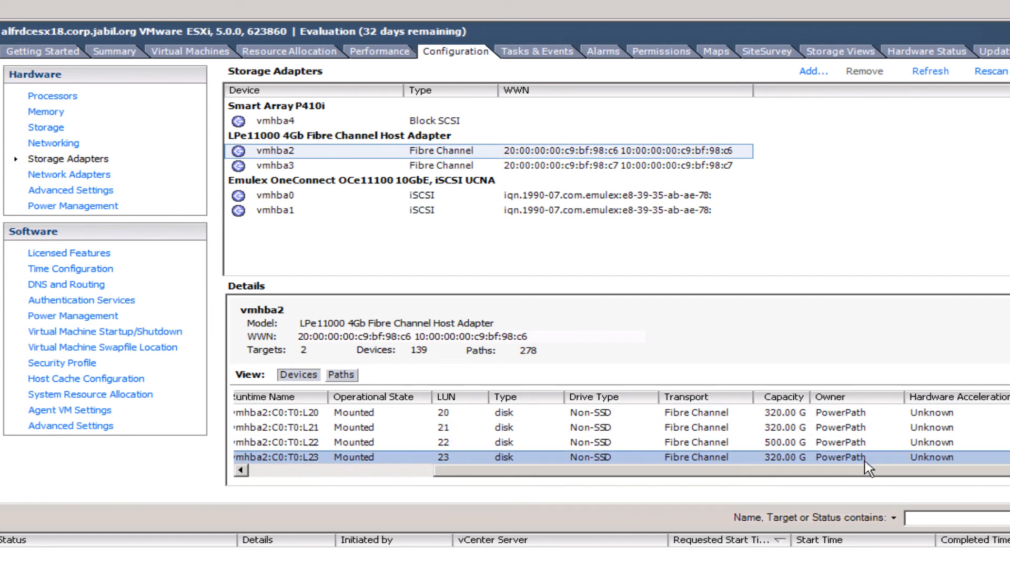
key(Up)
key(Up)
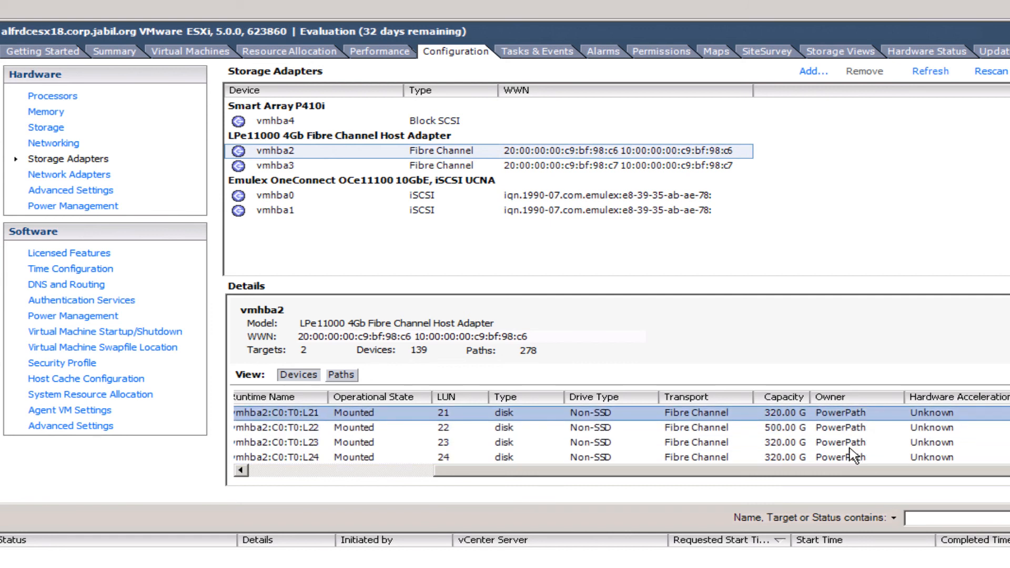